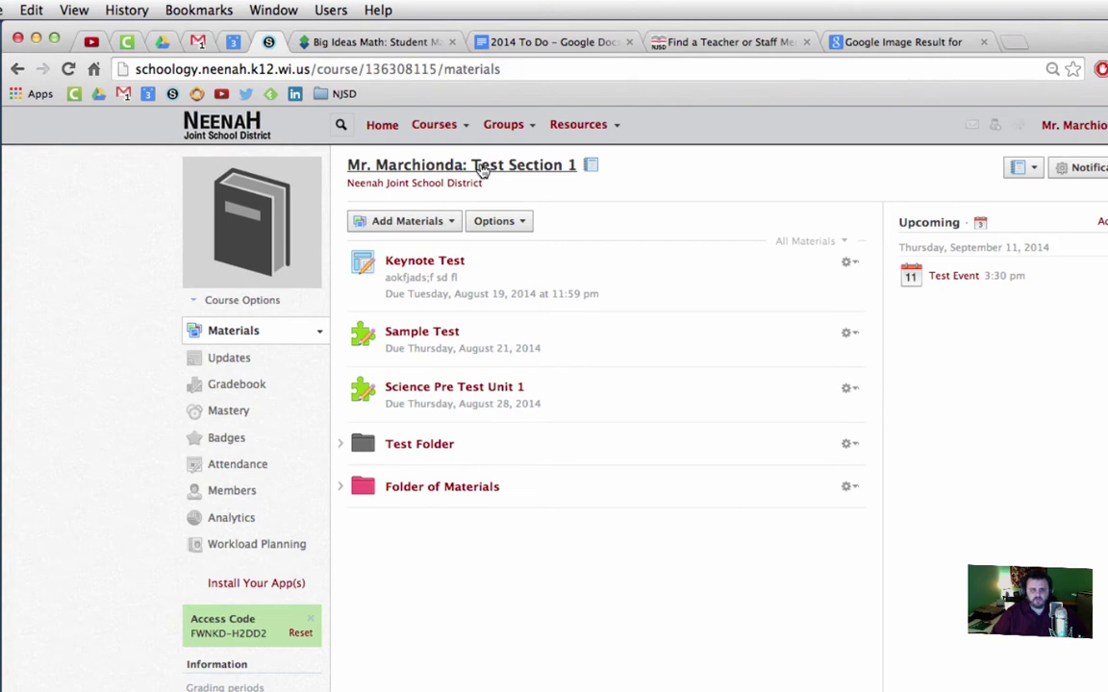
mouse_move(231, 248)
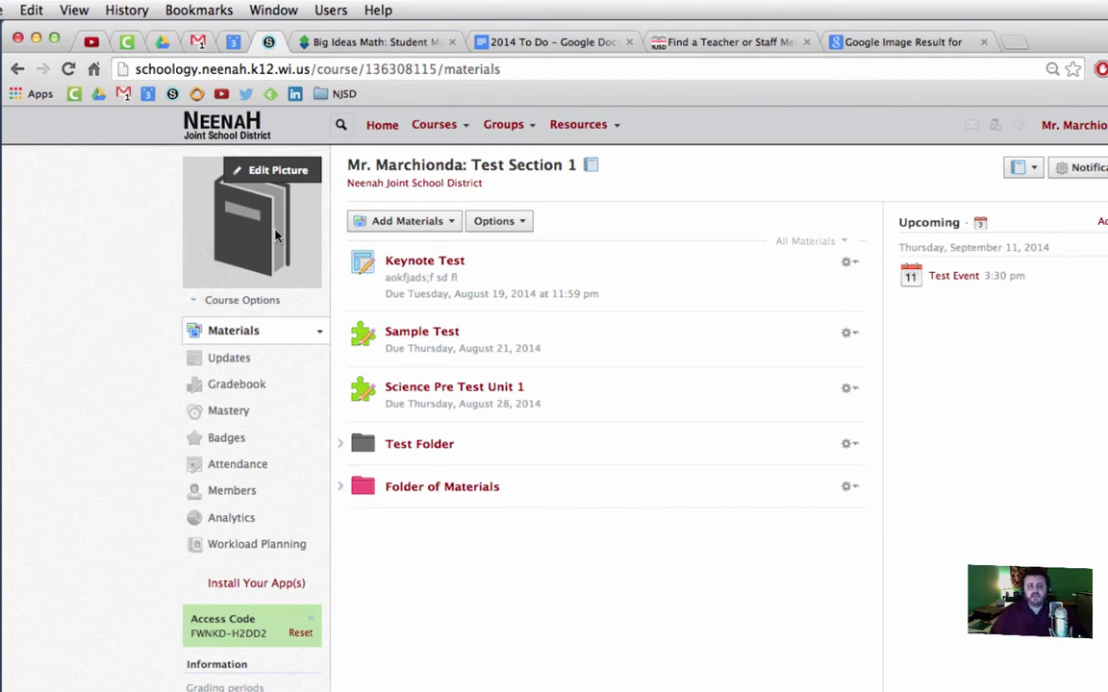
click(286, 173)
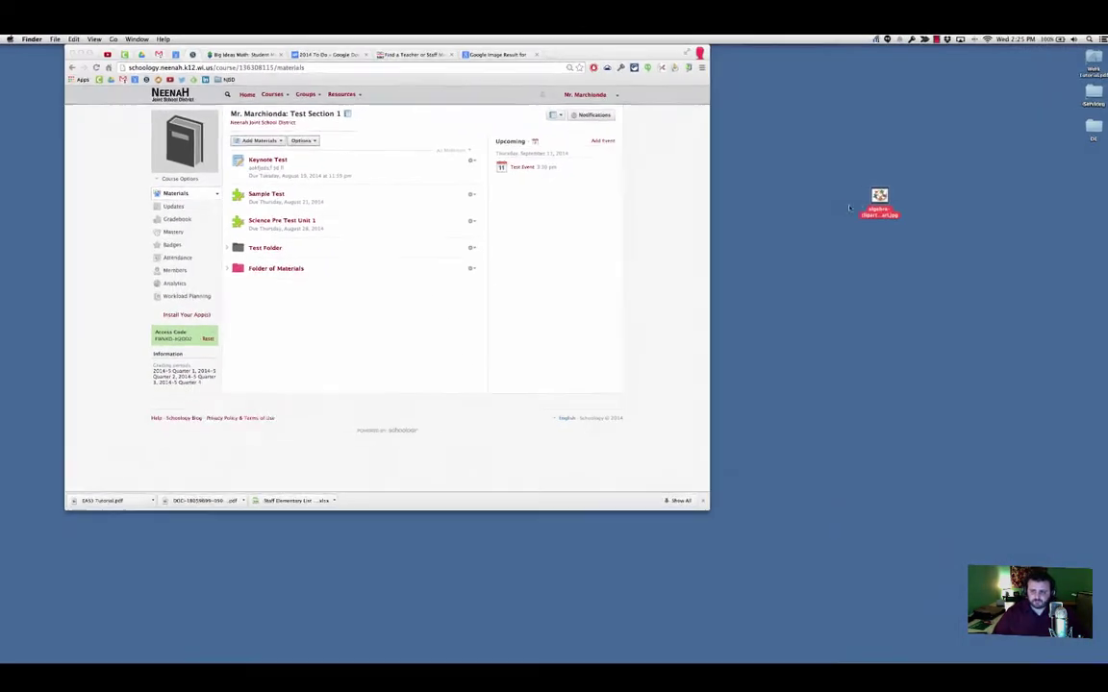
click(846, 204)
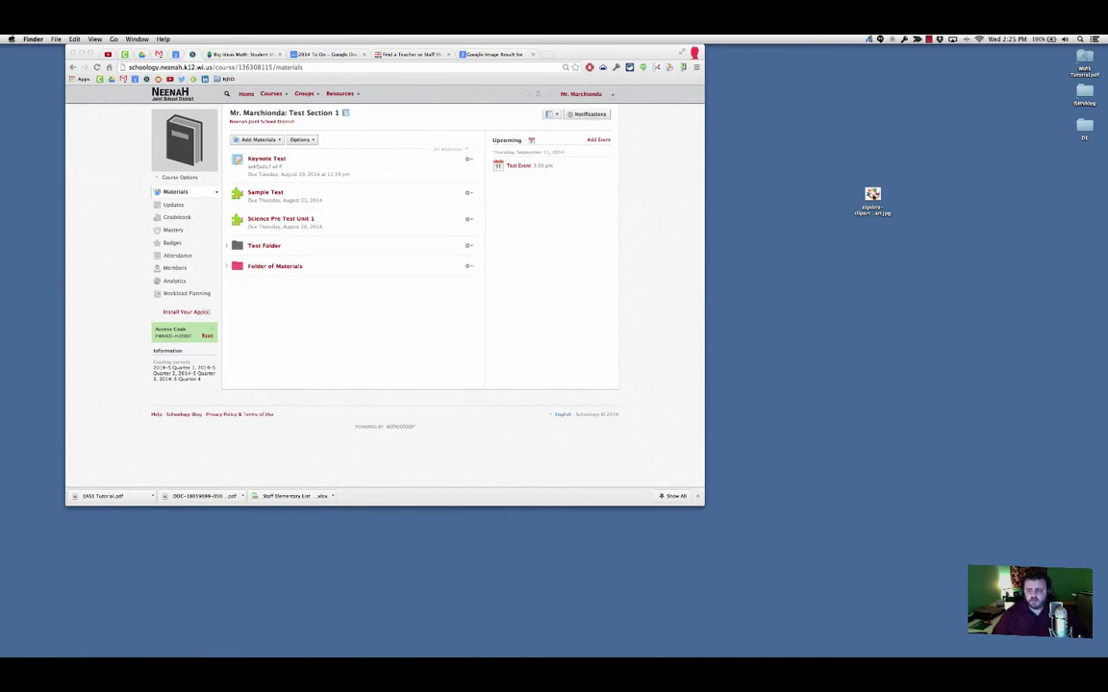
Step: Switch to Pages and create a new document from the Blank template
mouse_move(722, 642)
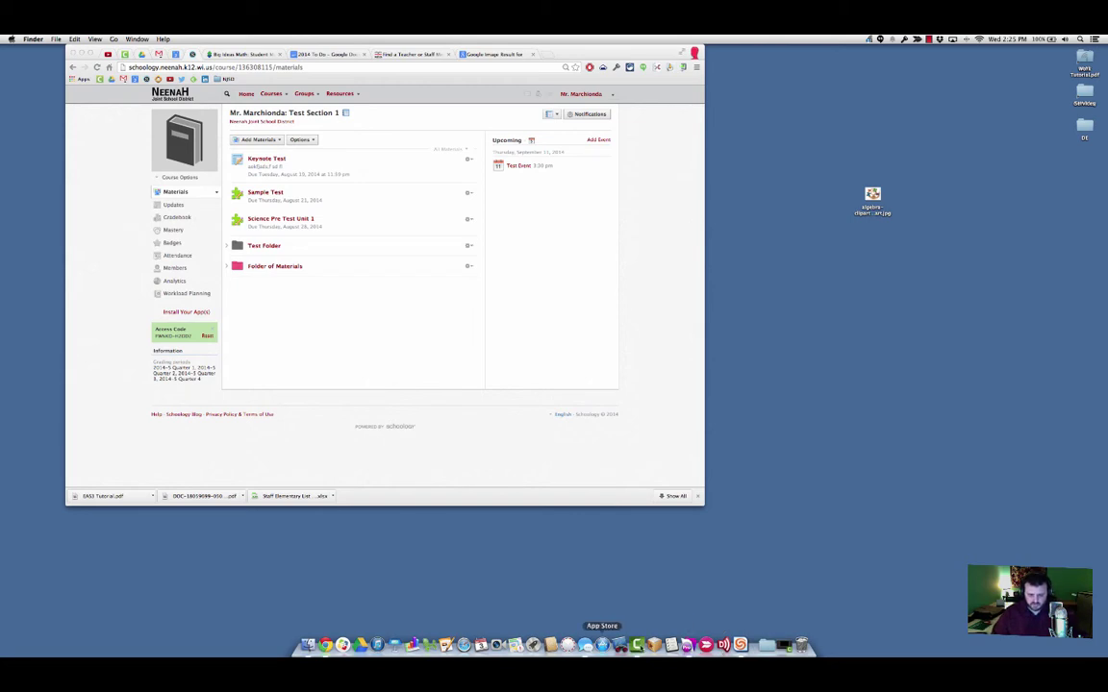
click(446, 644)
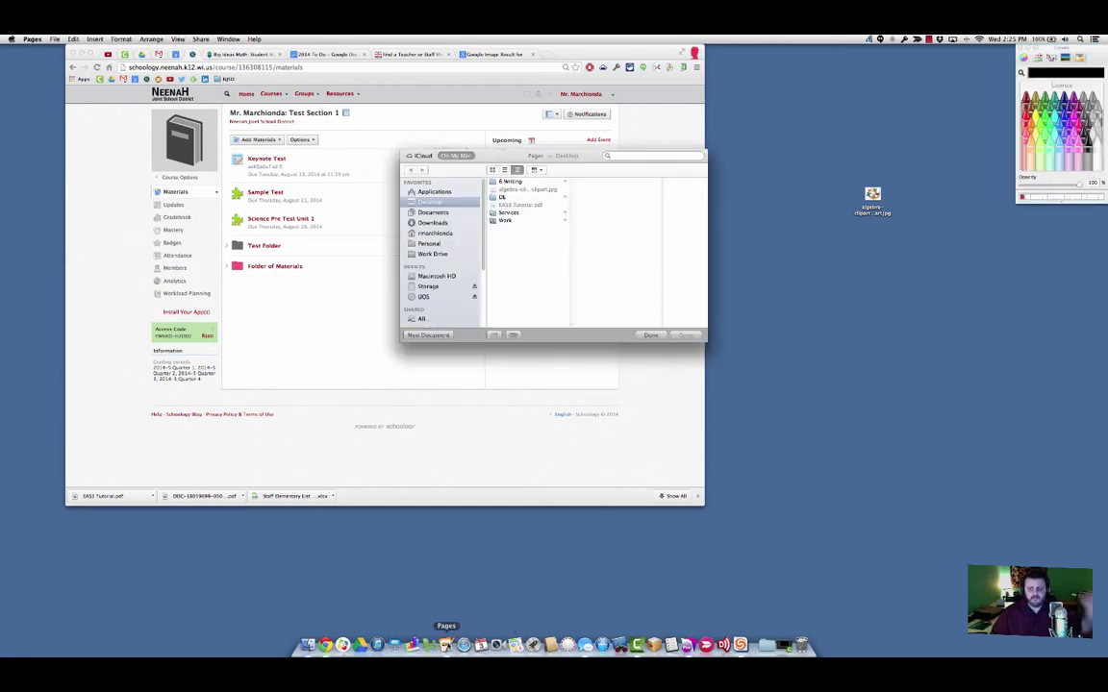
click(440, 335)
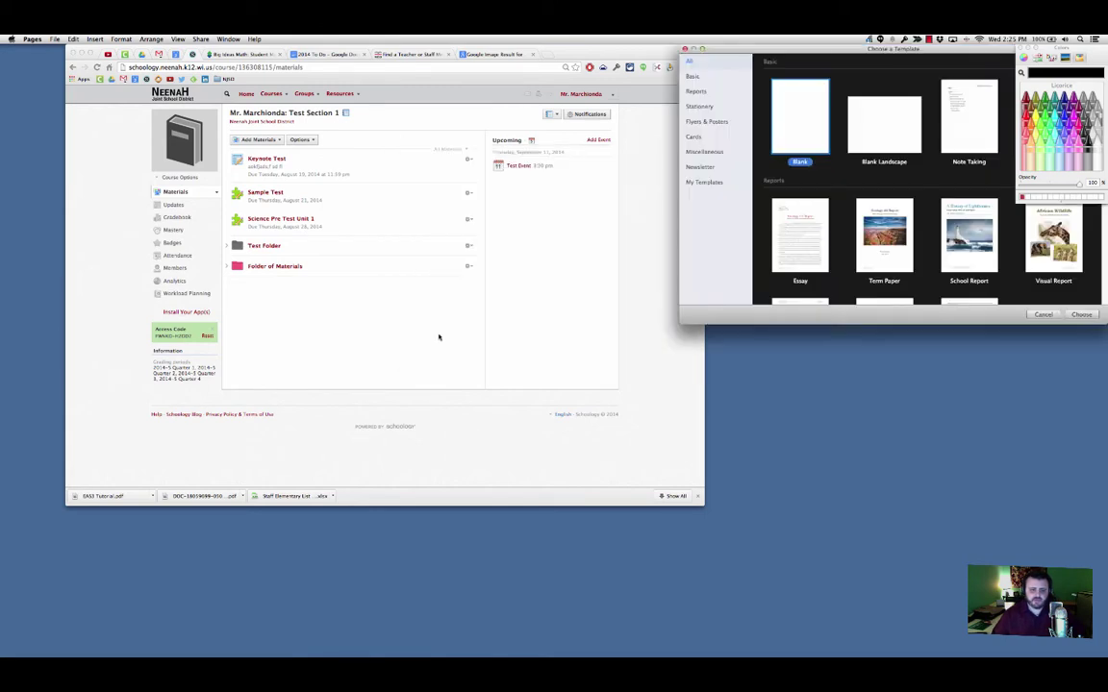
double_click(783, 126)
Step: Insert the algebra clipart image from the desktop into the page and set its opacity to 45%
drag(871, 196, 502, 294)
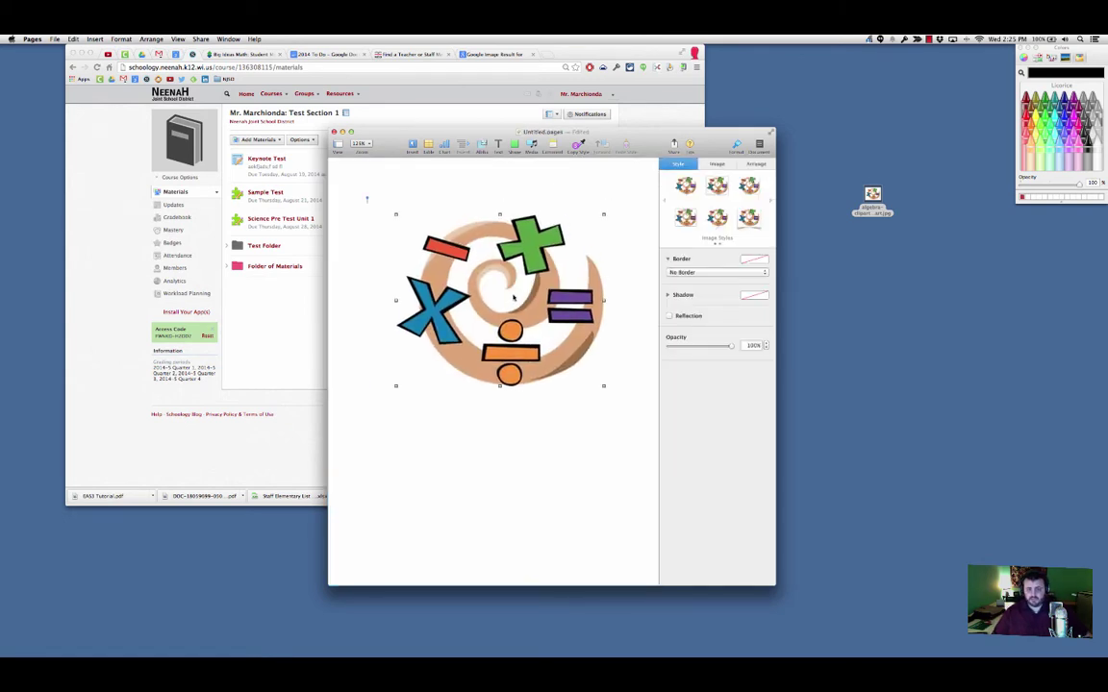
drag(732, 346, 698, 348)
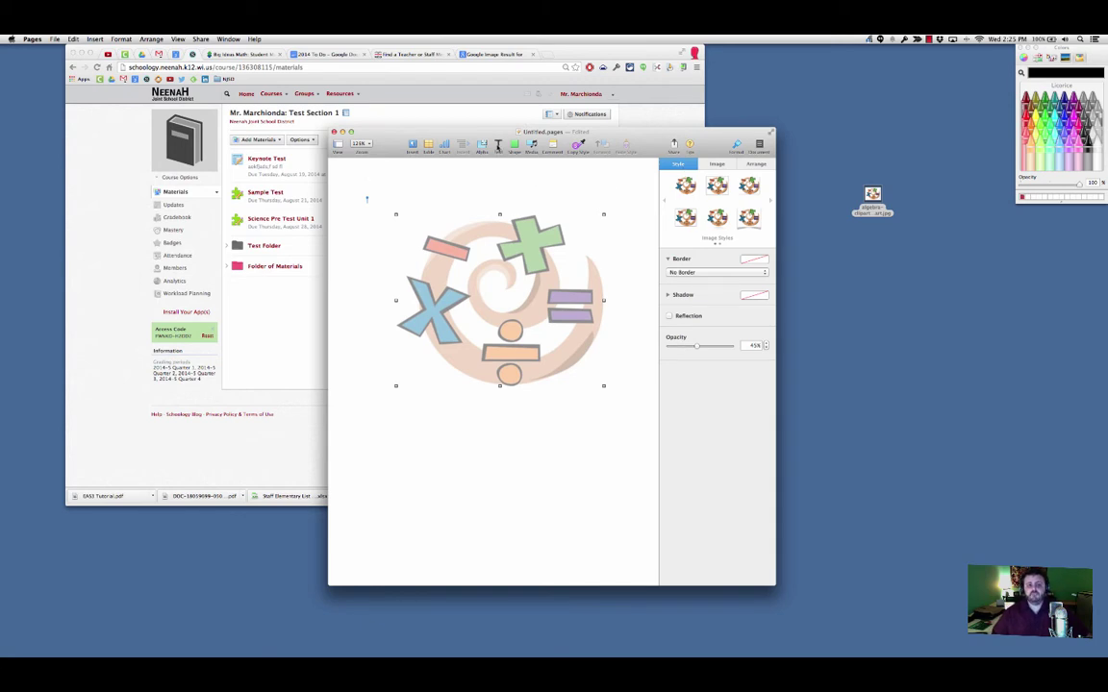
Step: Add a text box reading "Algebra" and "Hour 1" on two lines and place it below the clipart
click(497, 144)
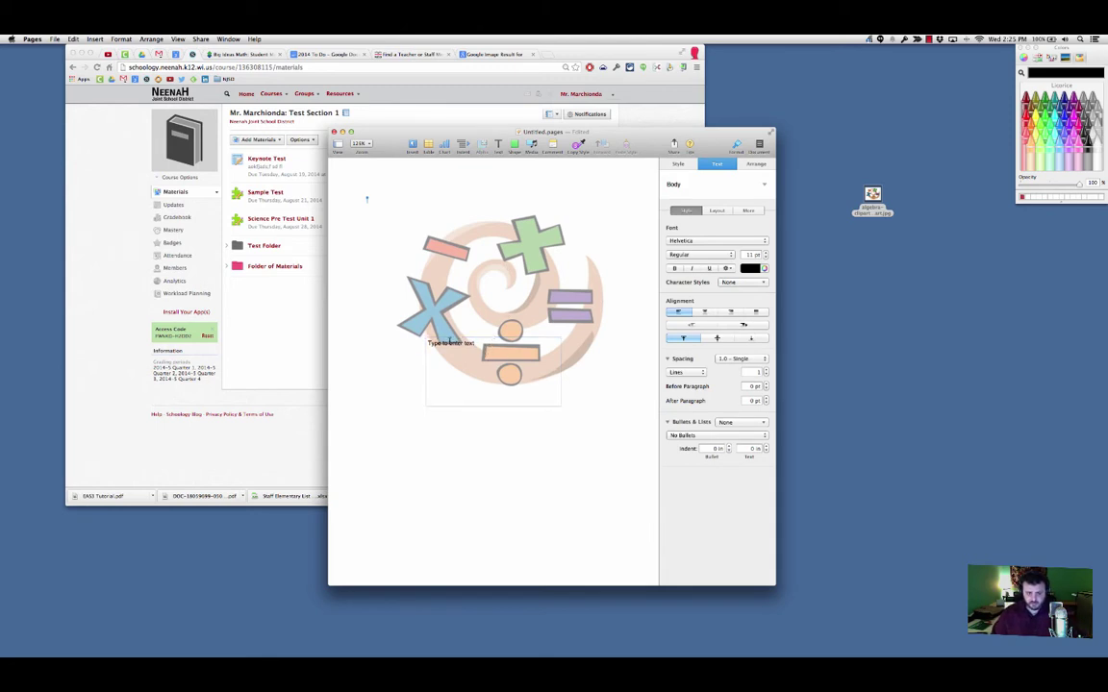
text(Alg)
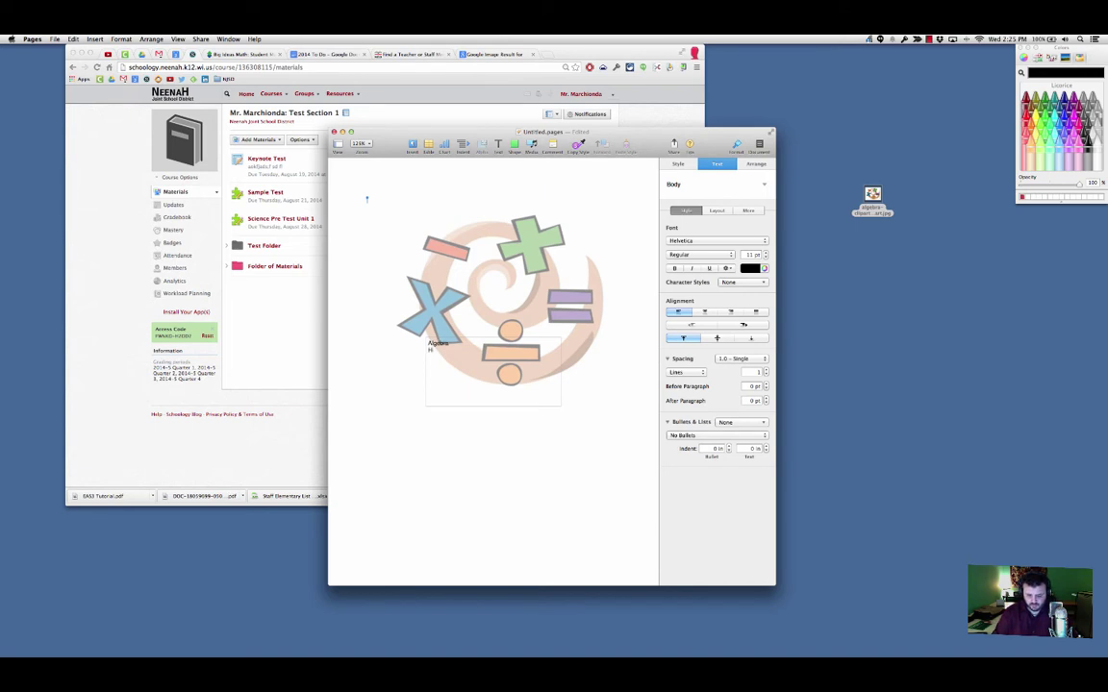
text(ebra)
key(Return)
text(Hour 1)
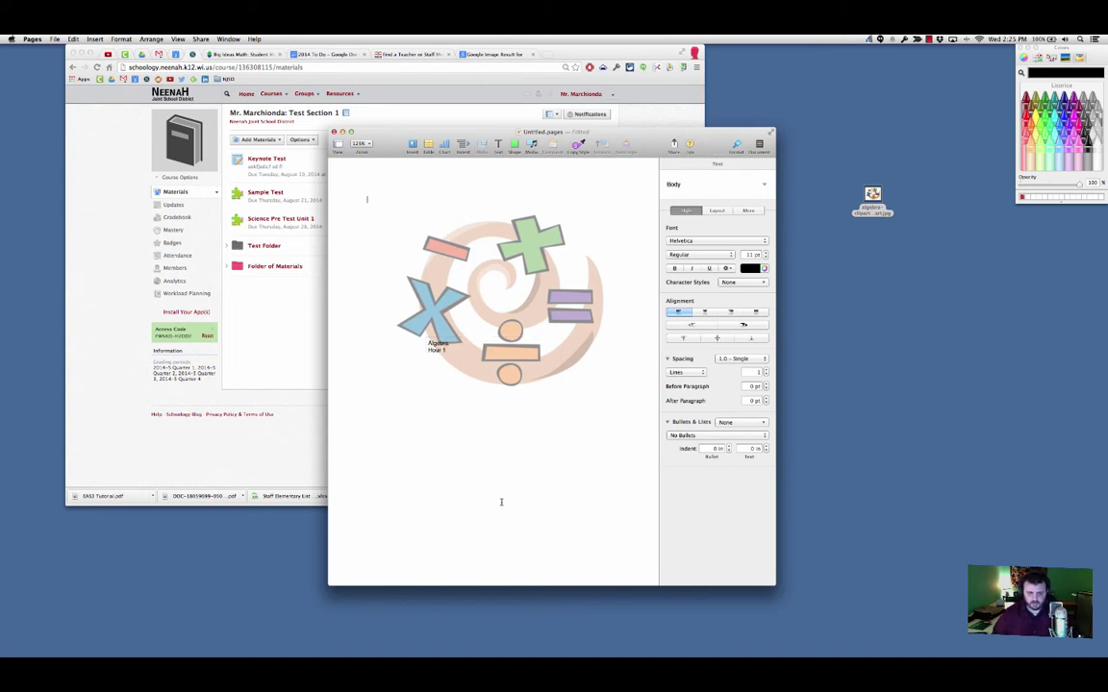
drag(499, 364, 440, 395)
Step: Set the font size of the whole "Algebra Hour 1" text to 48 pt
click(501, 426)
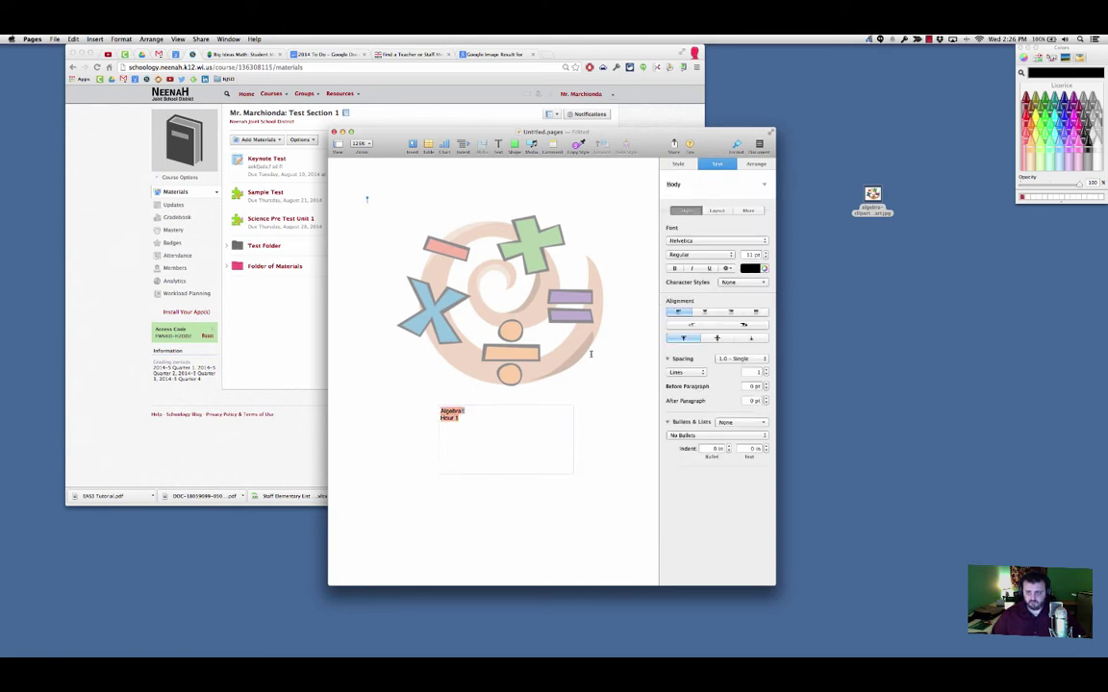
click(766, 252)
click(765, 252)
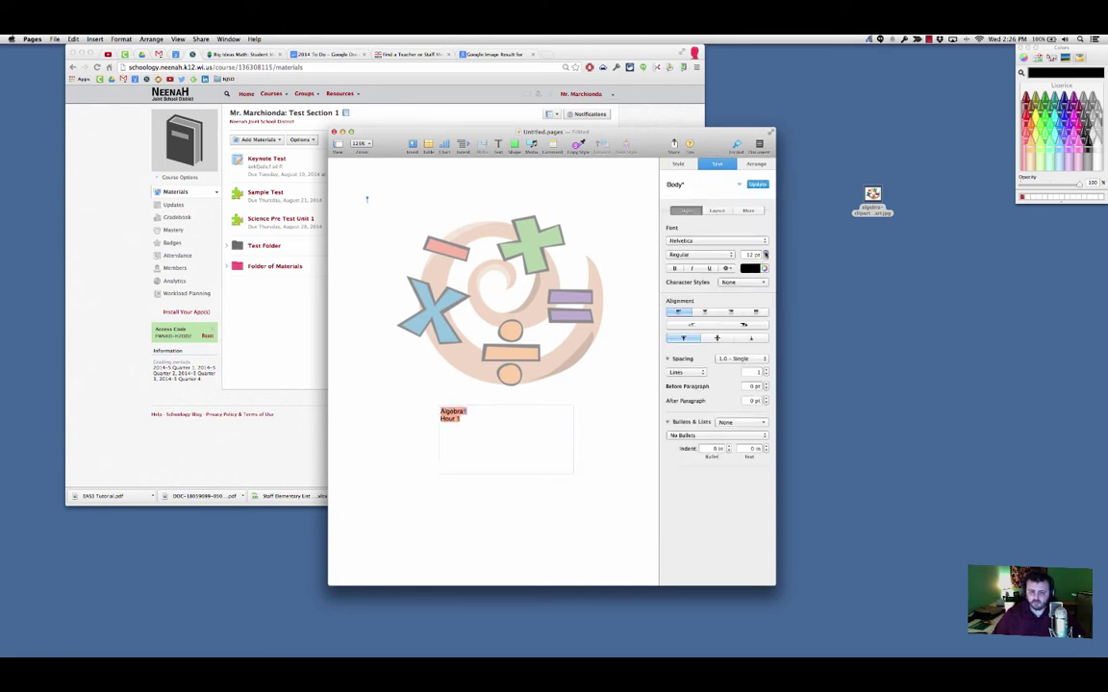
click(765, 252)
click(766, 252)
click(765, 252)
click(765, 252)
click(765, 252)
click(766, 251)
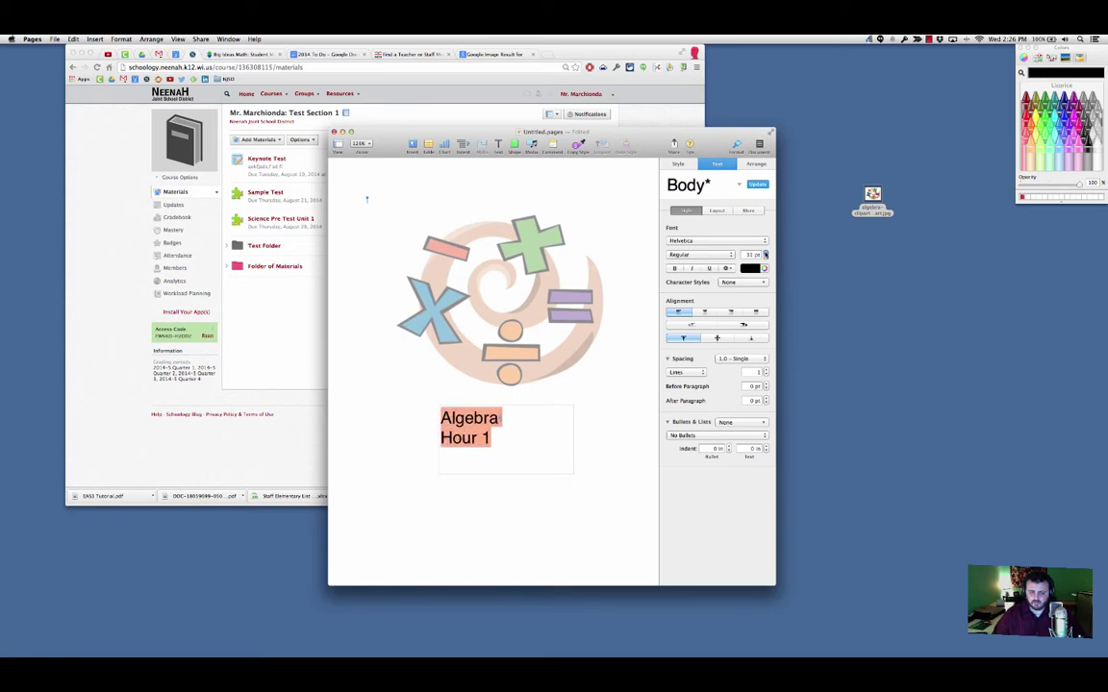
click(765, 252)
click(765, 252)
click(765, 252)
click(766, 252)
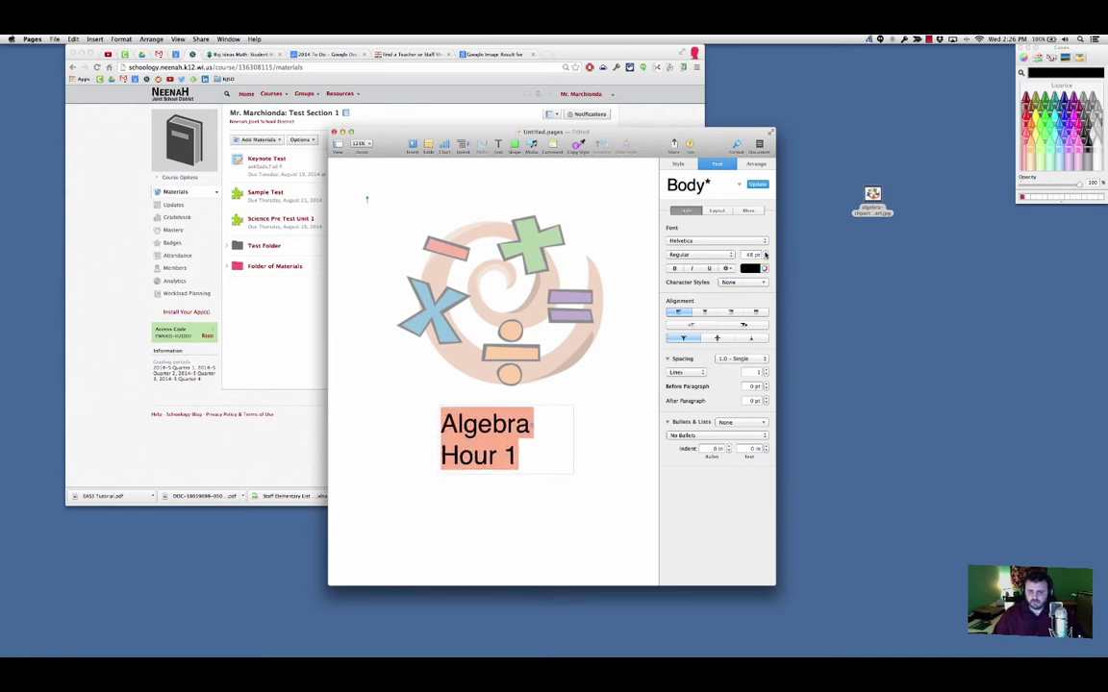
Step: Centre the "Algebra Hour 1" text and set its font to Hobo Std
click(703, 313)
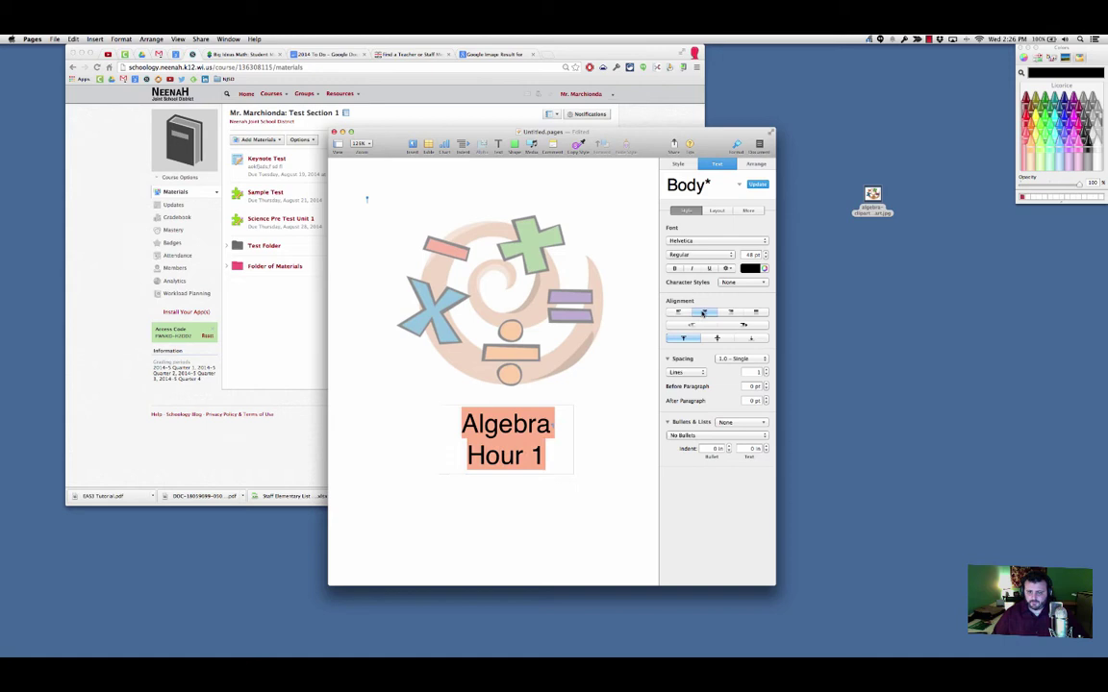
click(717, 241)
click(721, 276)
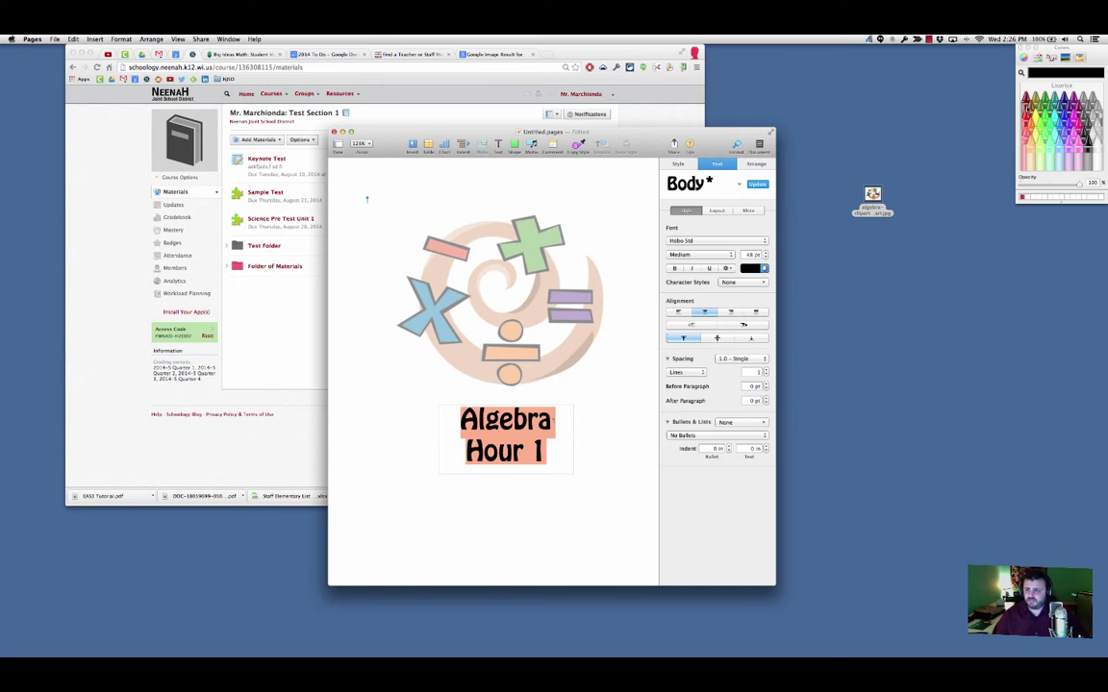
Step: Colour the "Algebra Hour 1" text Cayenne dark red and set its font size to 56 pt
click(1027, 120)
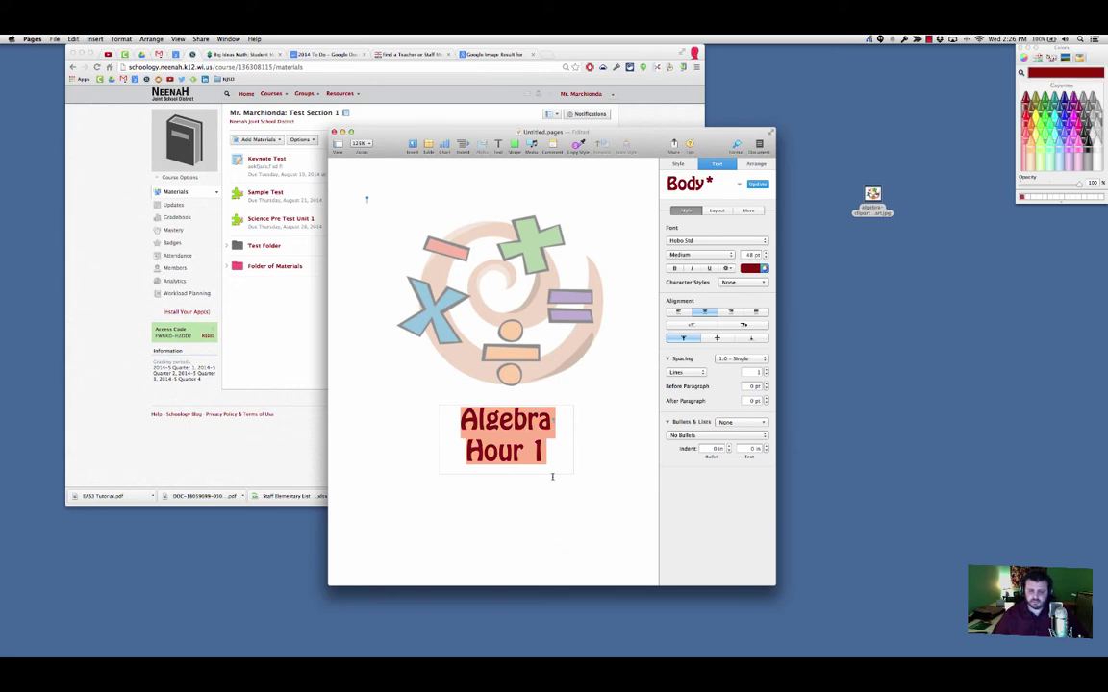
click(766, 252)
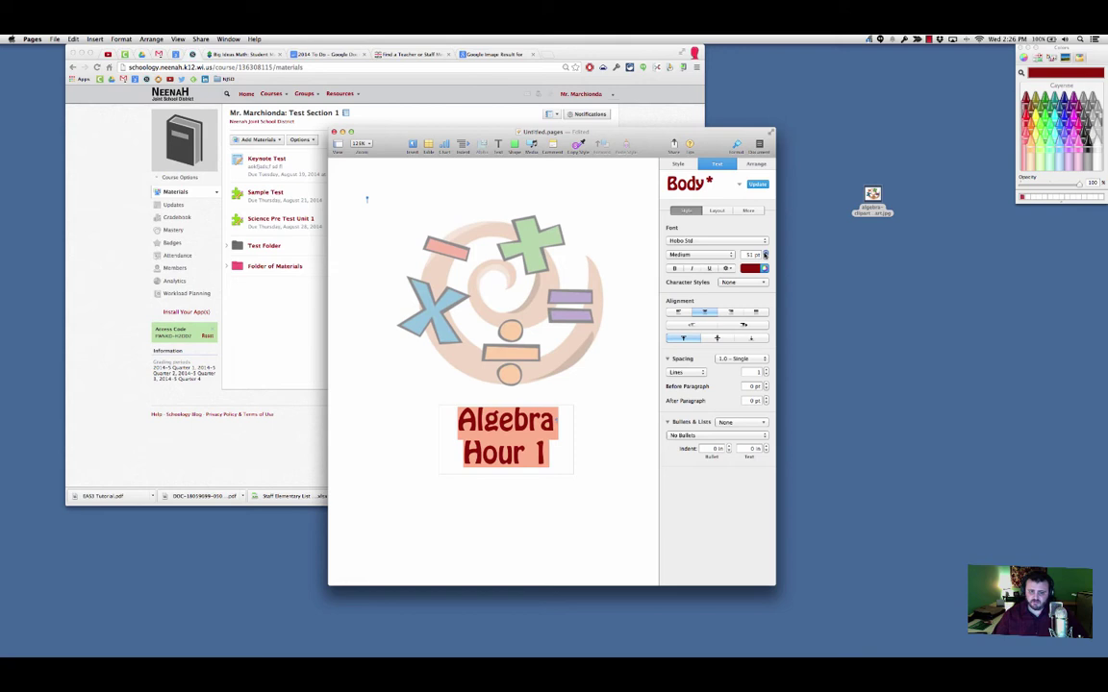
click(577, 493)
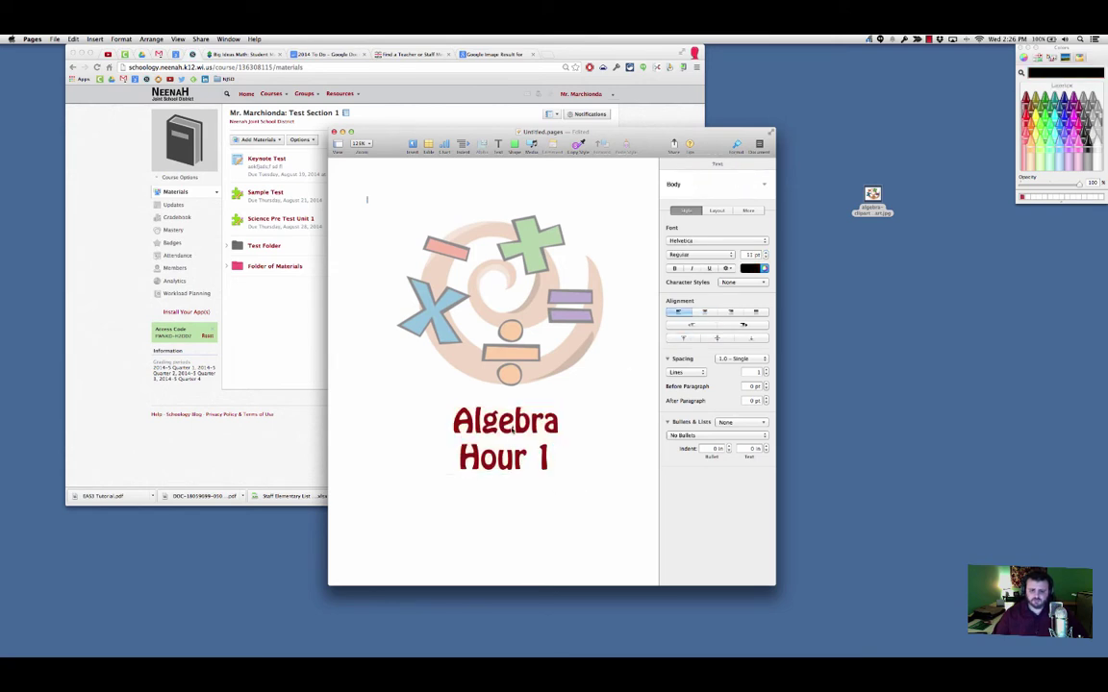
Step: Move the text box over the clipart and make it taller and wider
drag(520, 428, 517, 258)
drag(509, 303, 509, 372)
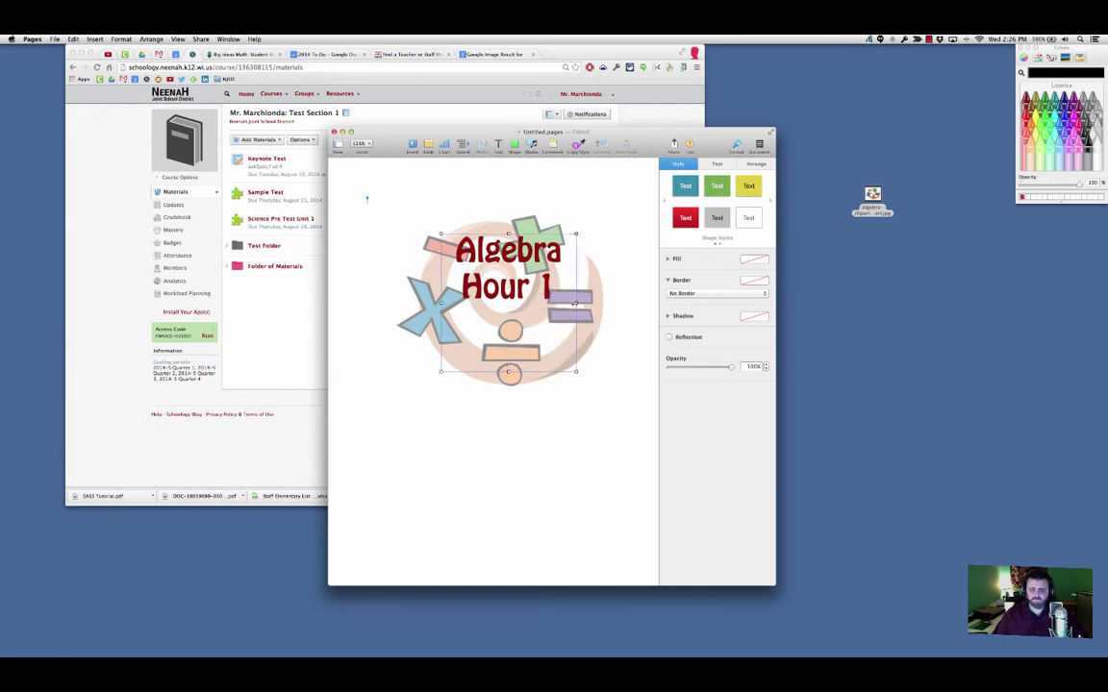
drag(575, 303, 607, 303)
Step: Select both lines of the title text and set their font size to 92 pt
double_click(555, 303)
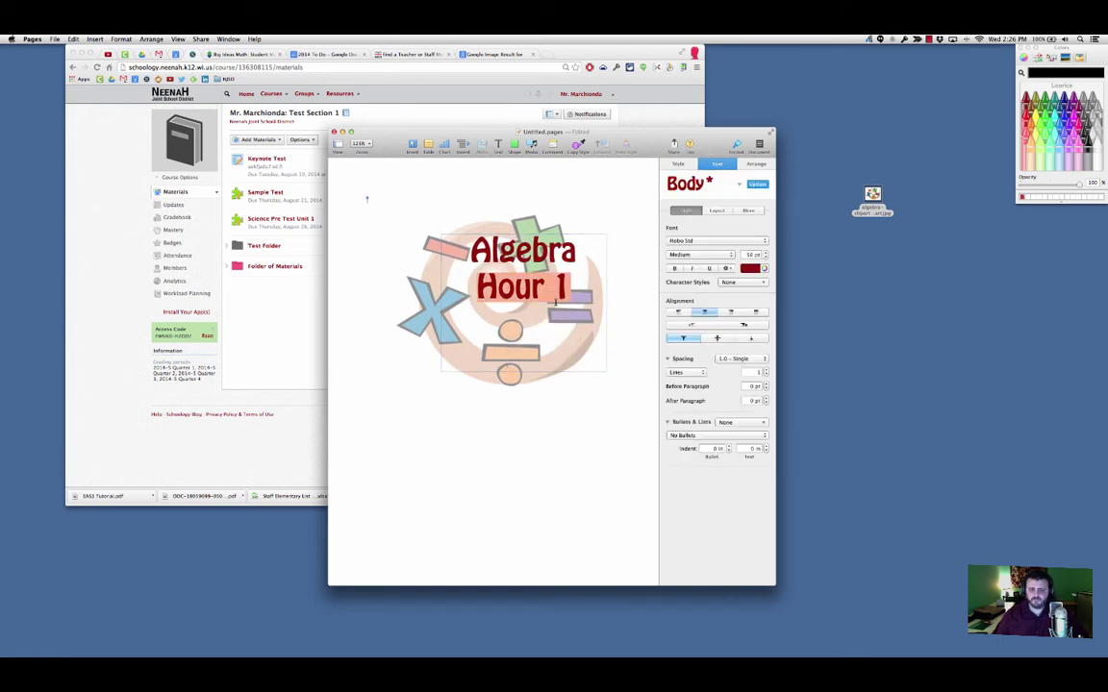
key(super+a)
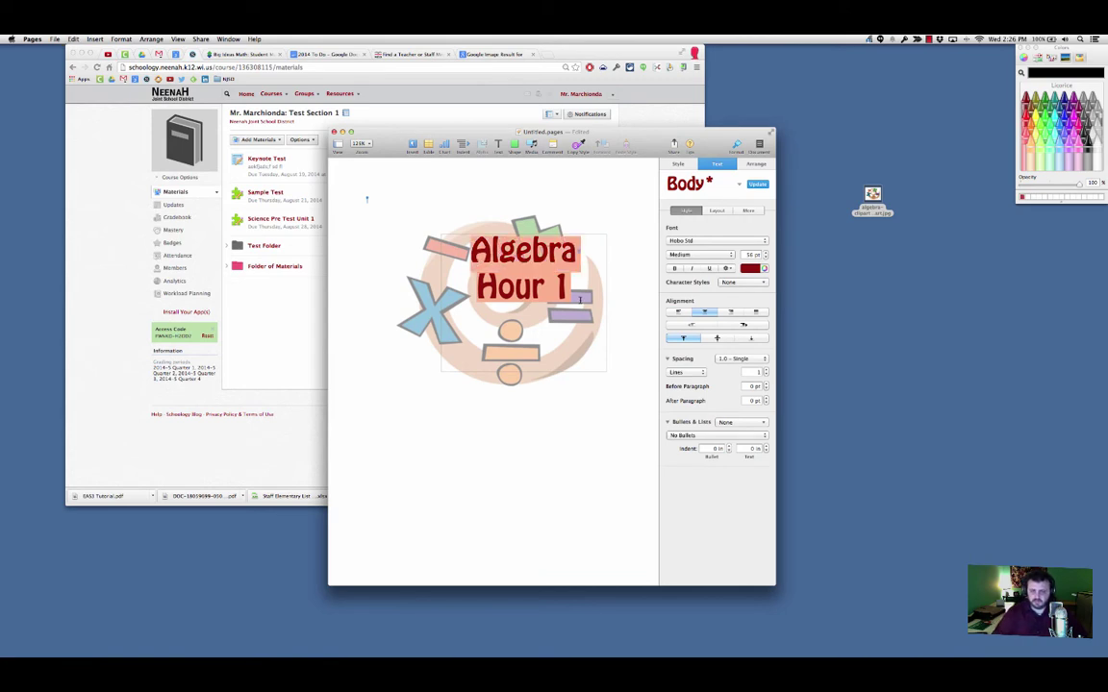
click(766, 252)
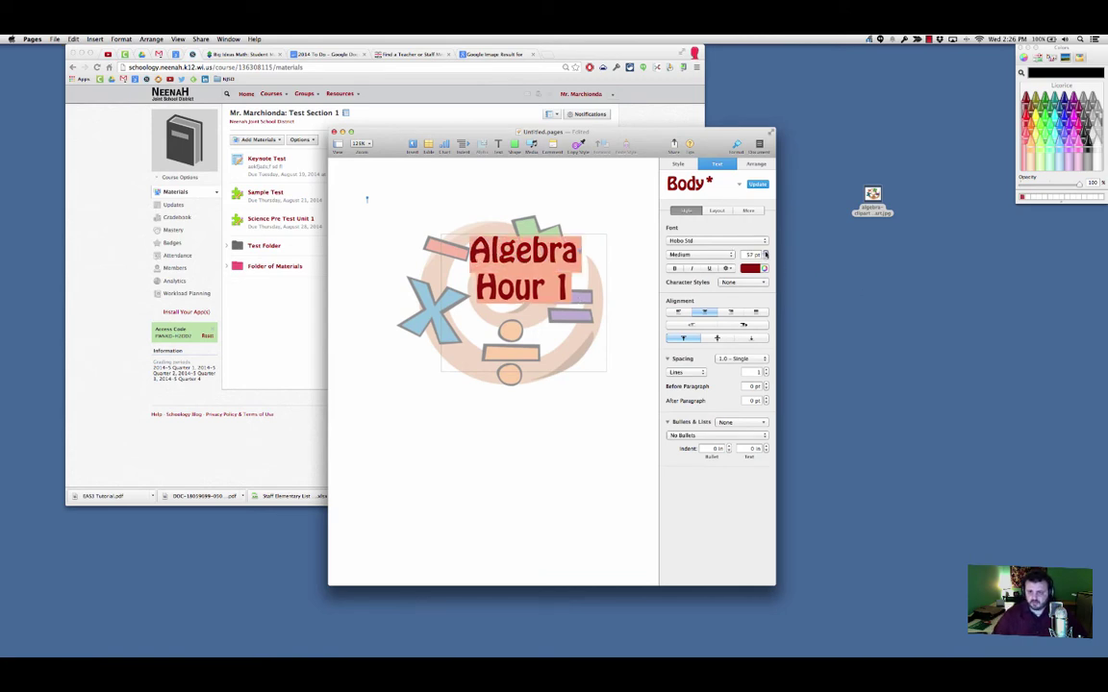
click(766, 254)
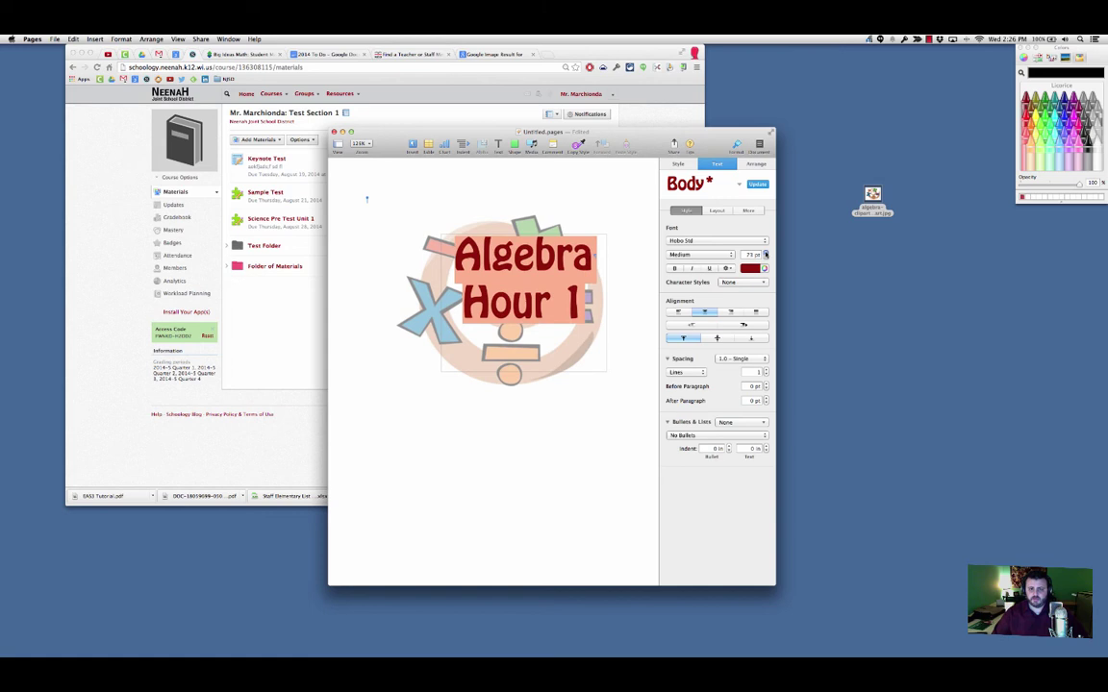
click(766, 254)
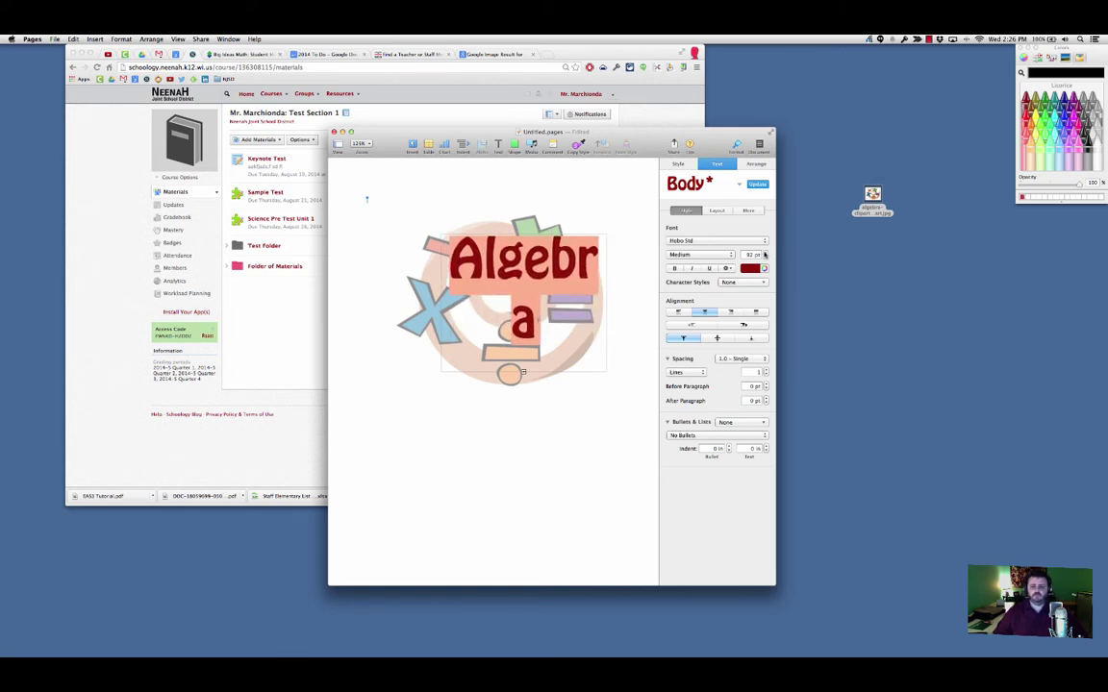
Step: Widen the text box so "Algebra" fits on one line and position it centred over the clipart
click(582, 279)
drag(583, 278, 606, 302)
drag(509, 319, 520, 319)
click(536, 350)
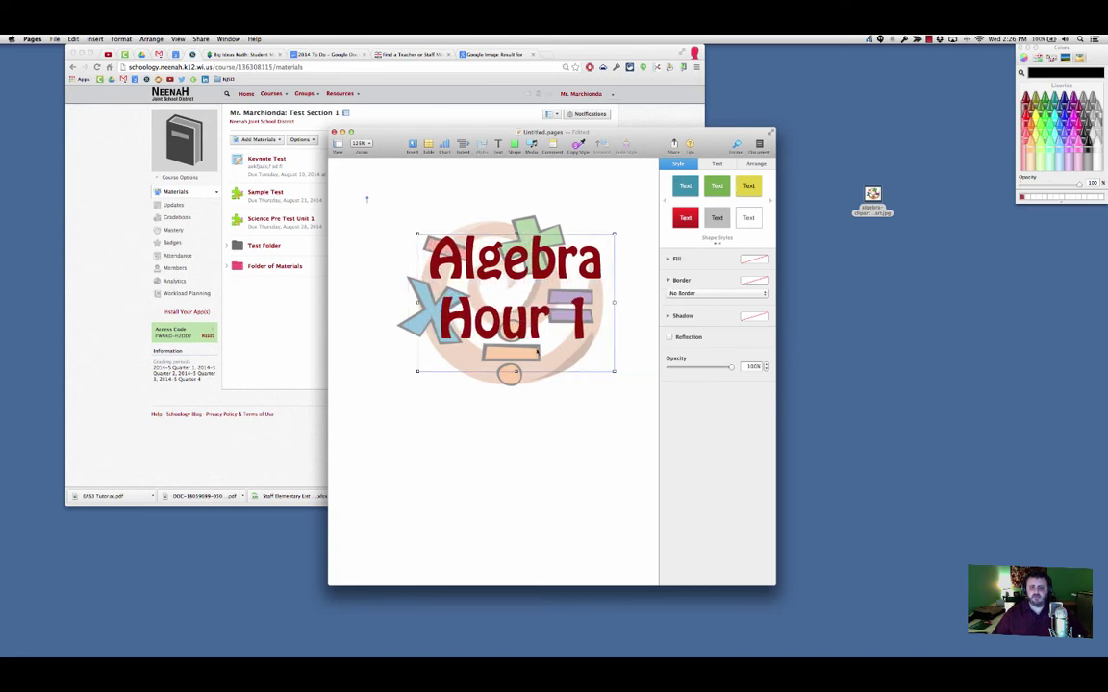
Step: Set the clipart image's opacity to 28% and deselect it
click(524, 380)
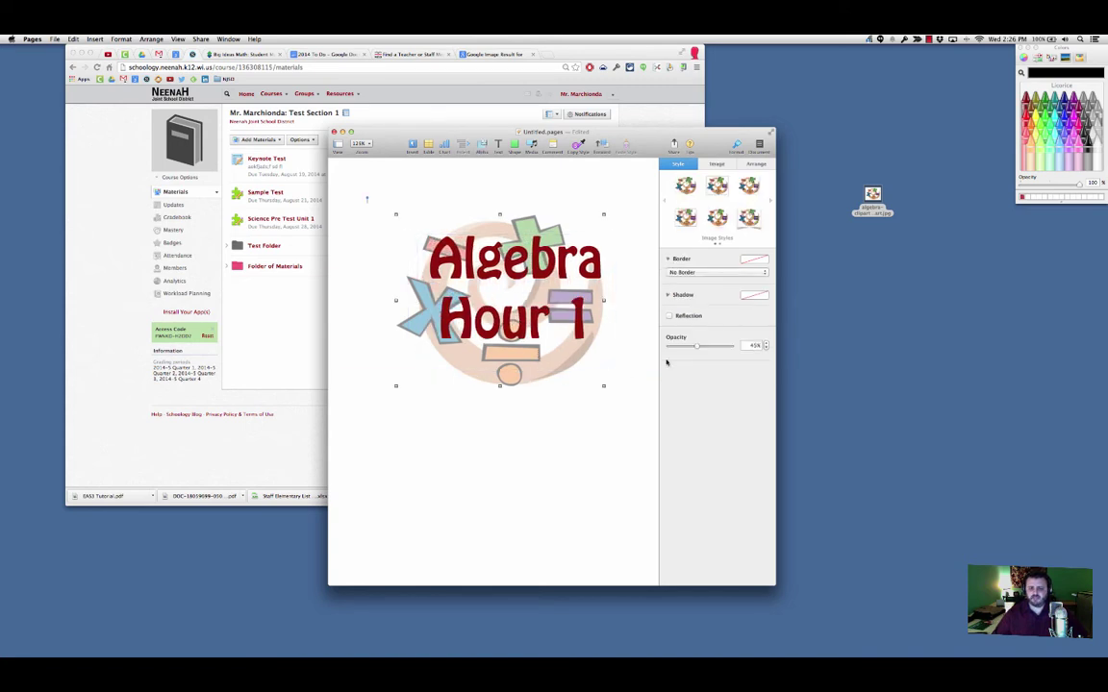
drag(697, 345, 686, 348)
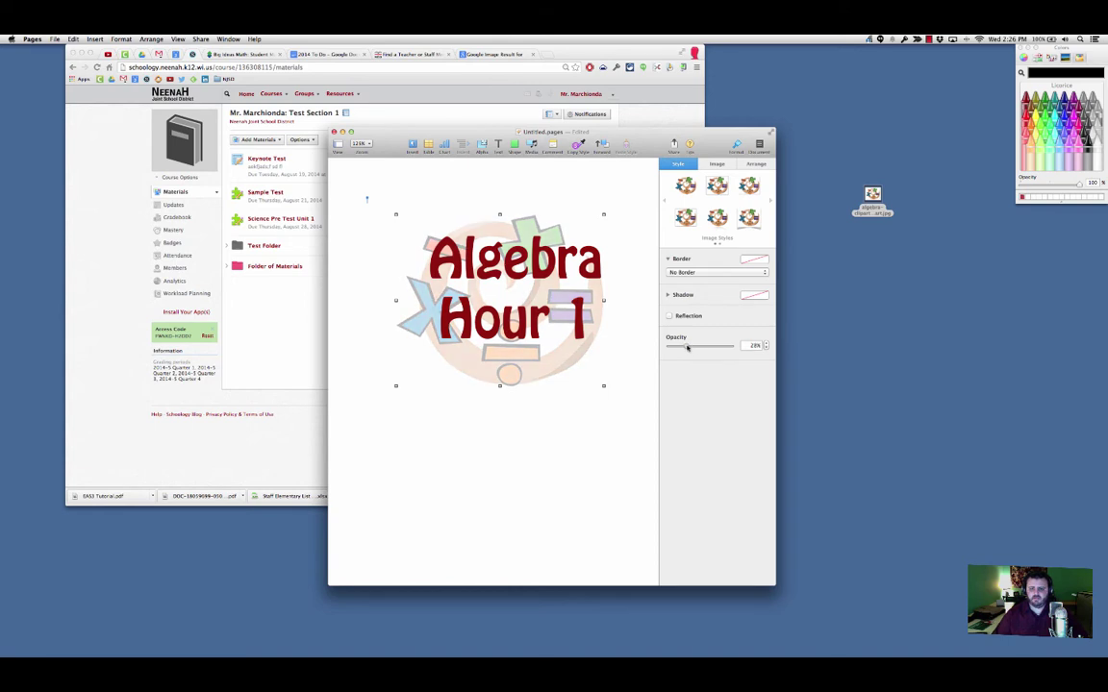
click(538, 438)
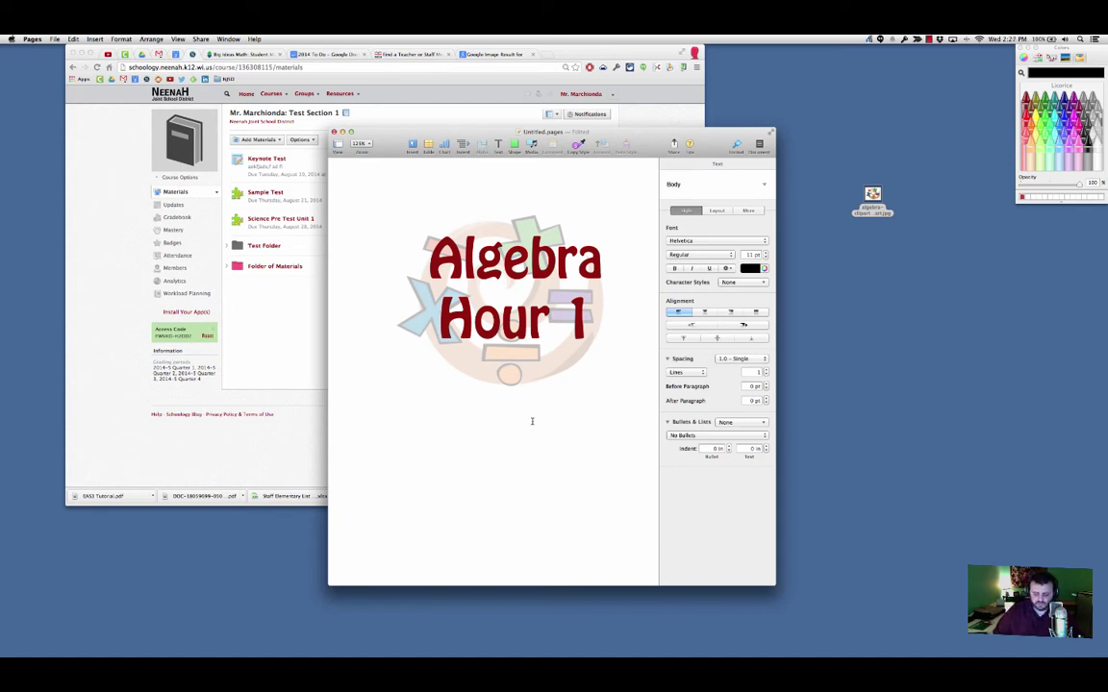
Step: Capture a screenshot of just the page area enclosing the clipart and the "Algebra Hour 1" text
key(super+shift+4)
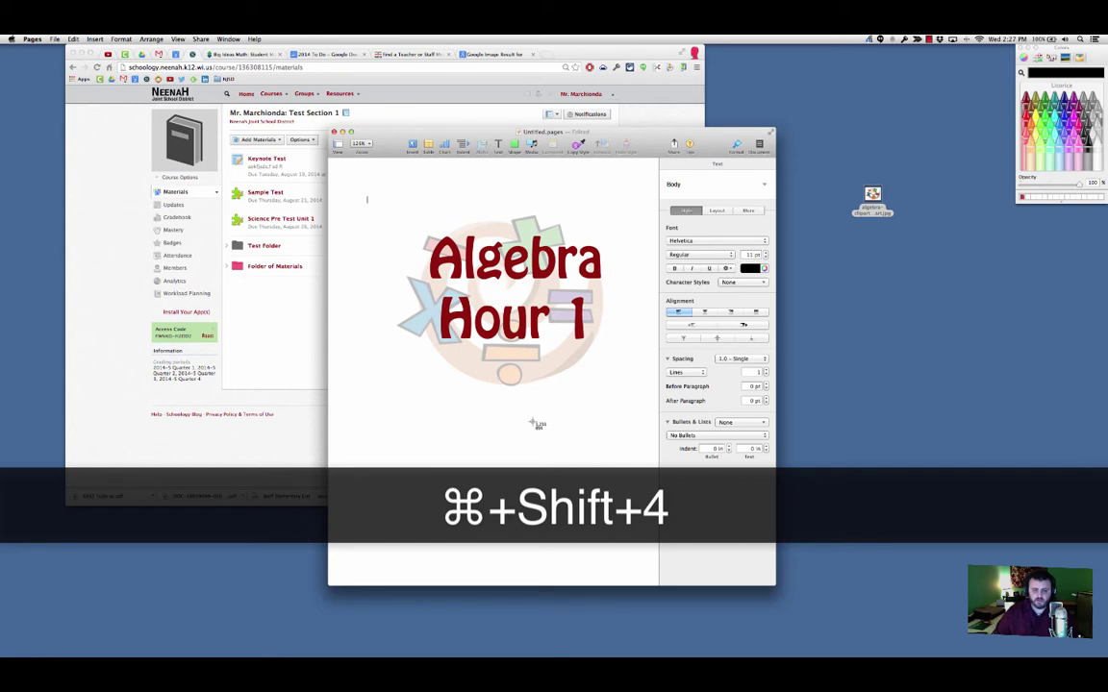
key(Escape)
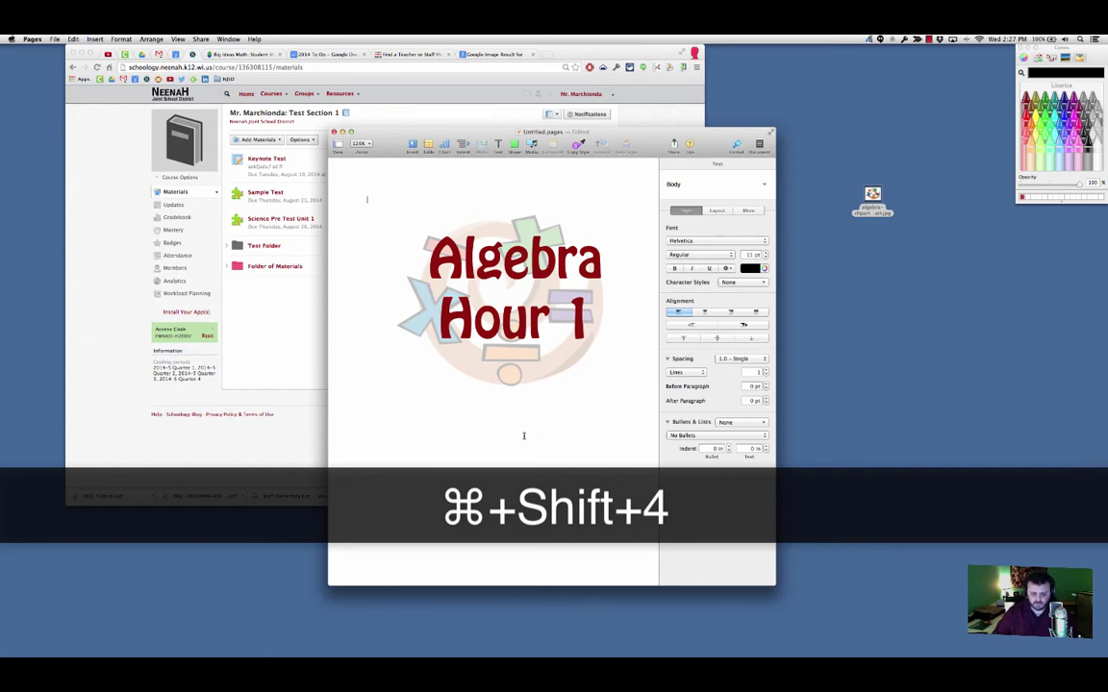
key(super+shift+4)
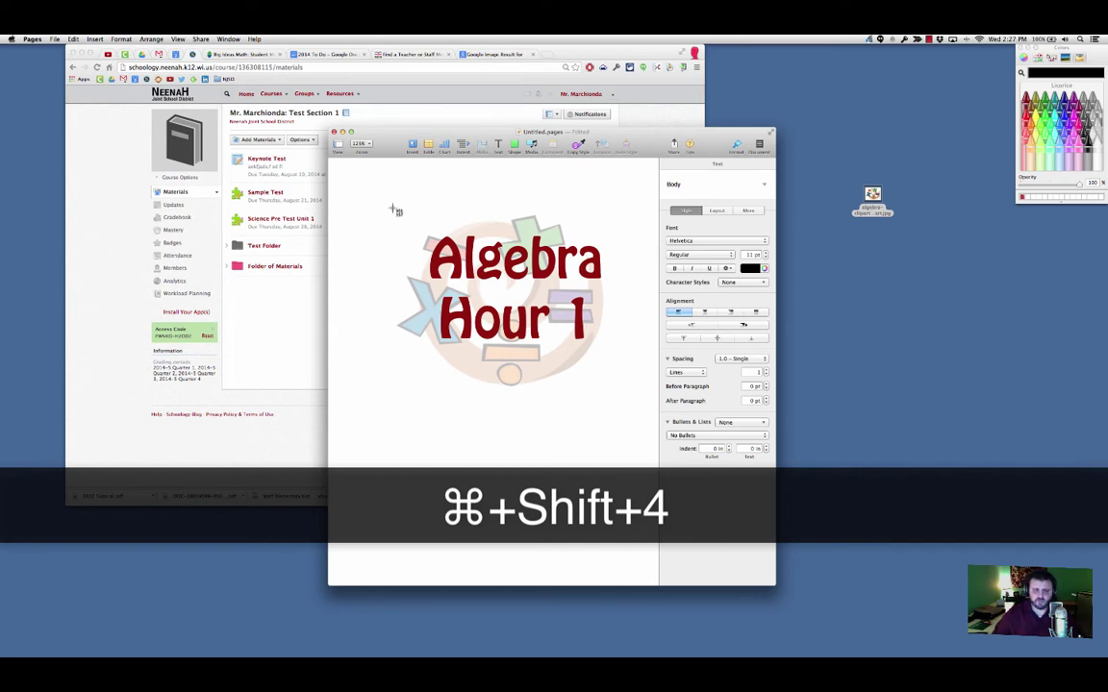
drag(389, 206, 612, 400)
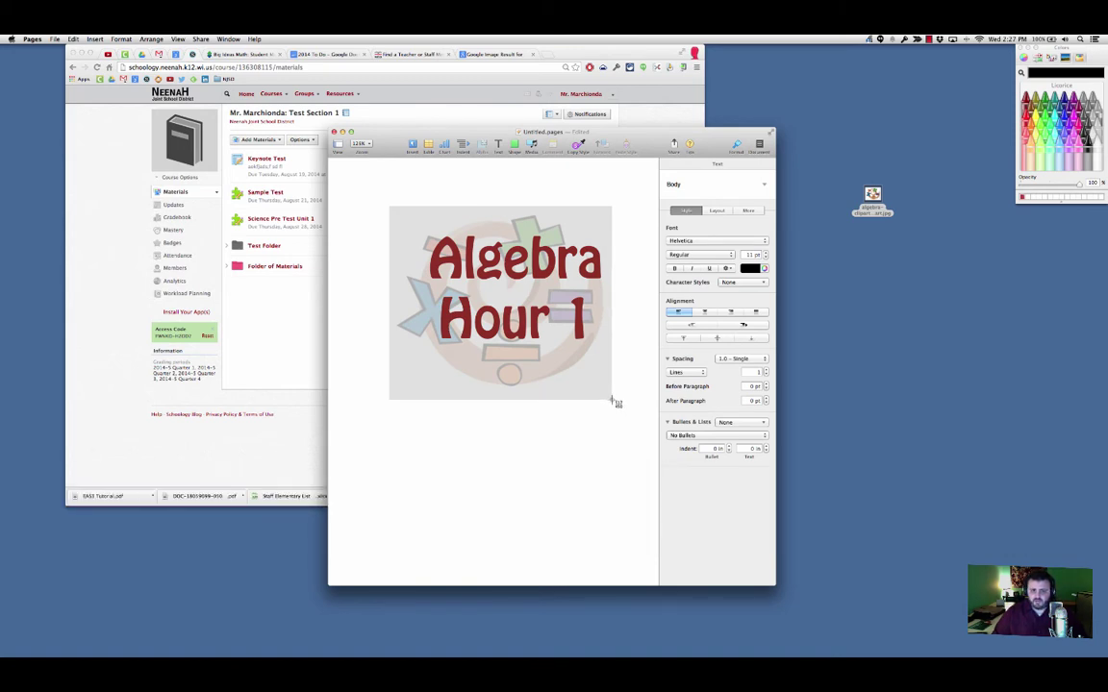
drag(611, 400, 612, 400)
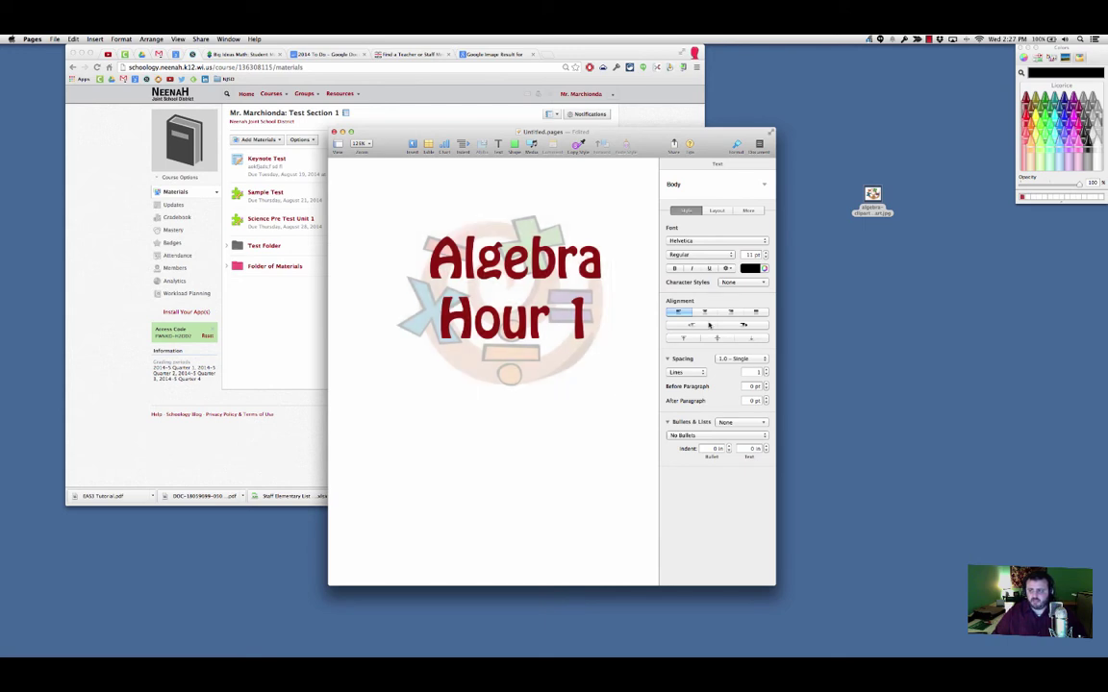
Step: Move the Colors palette off the desktop icons, open the "Algebra Hour 1" screenshot to check it, and close it
drag(1053, 42, 926, 44)
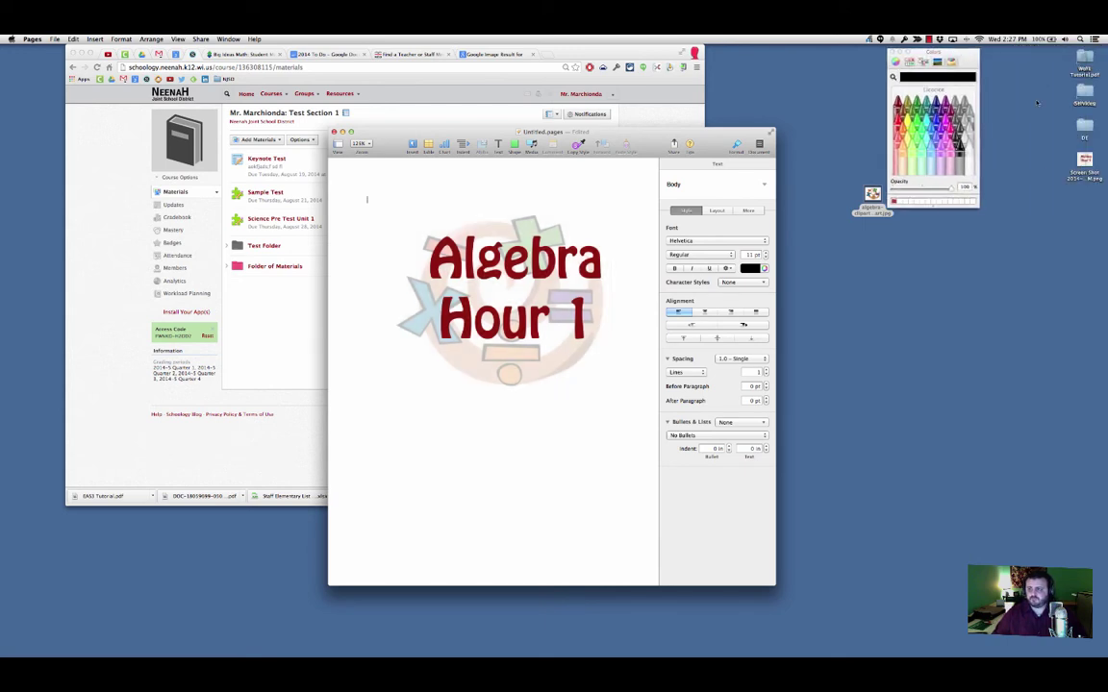
click(1083, 163)
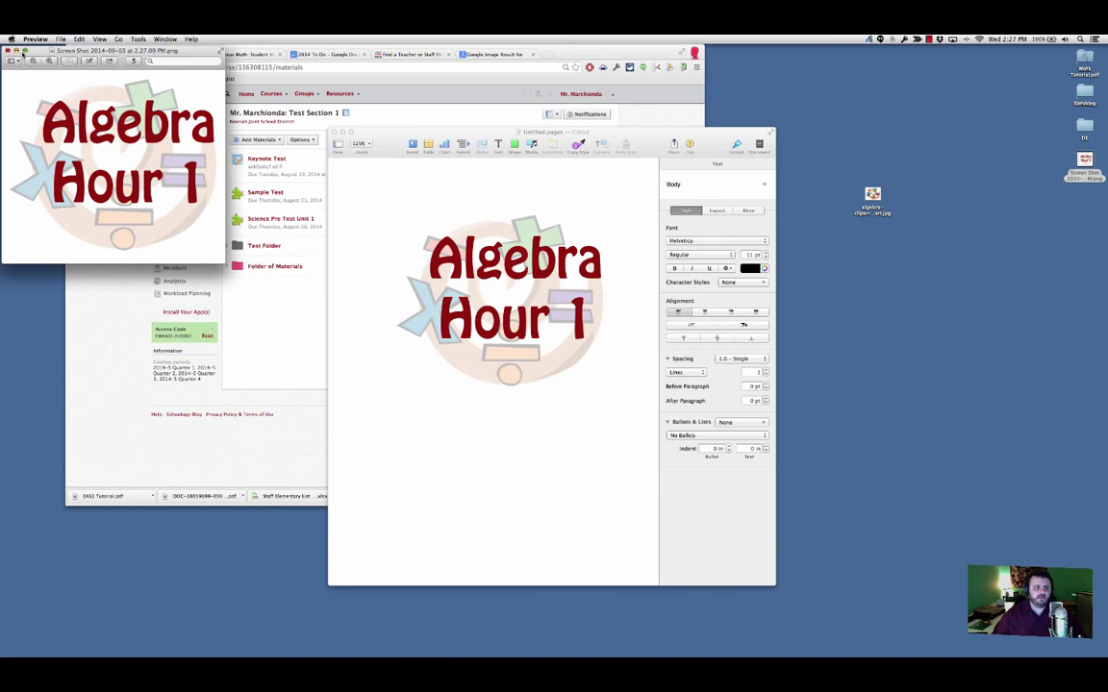
click(7, 50)
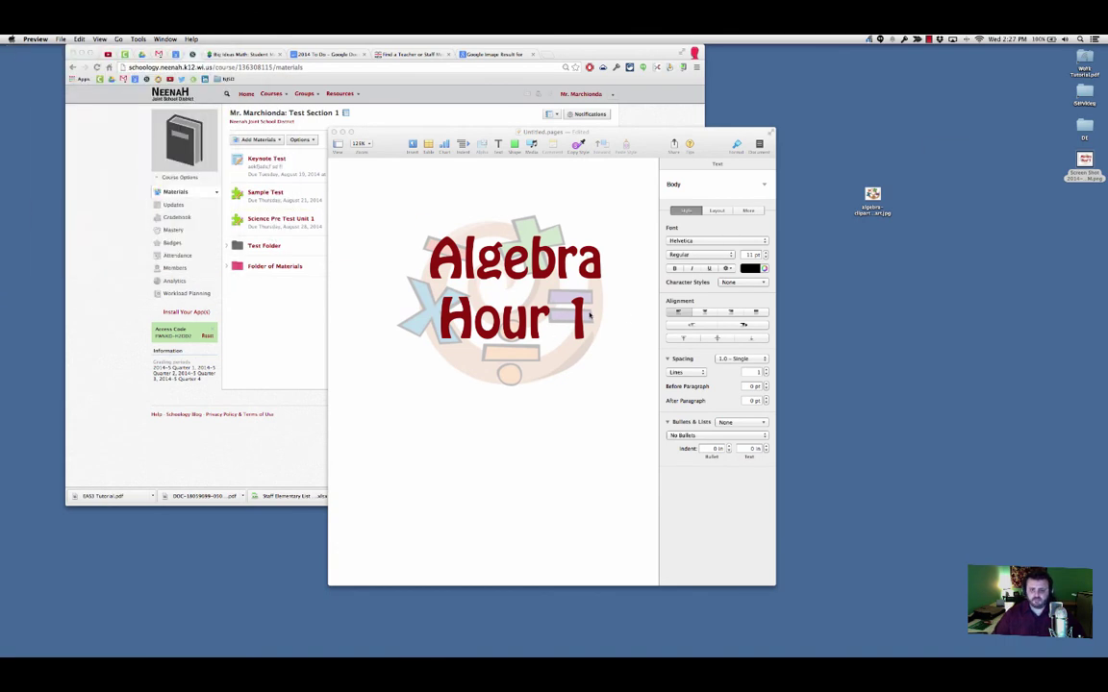
Step: Change the title text on the page to read "Algebra Hour 2" and deselect the text box
click(589, 316)
double_click(584, 315)
text(2)
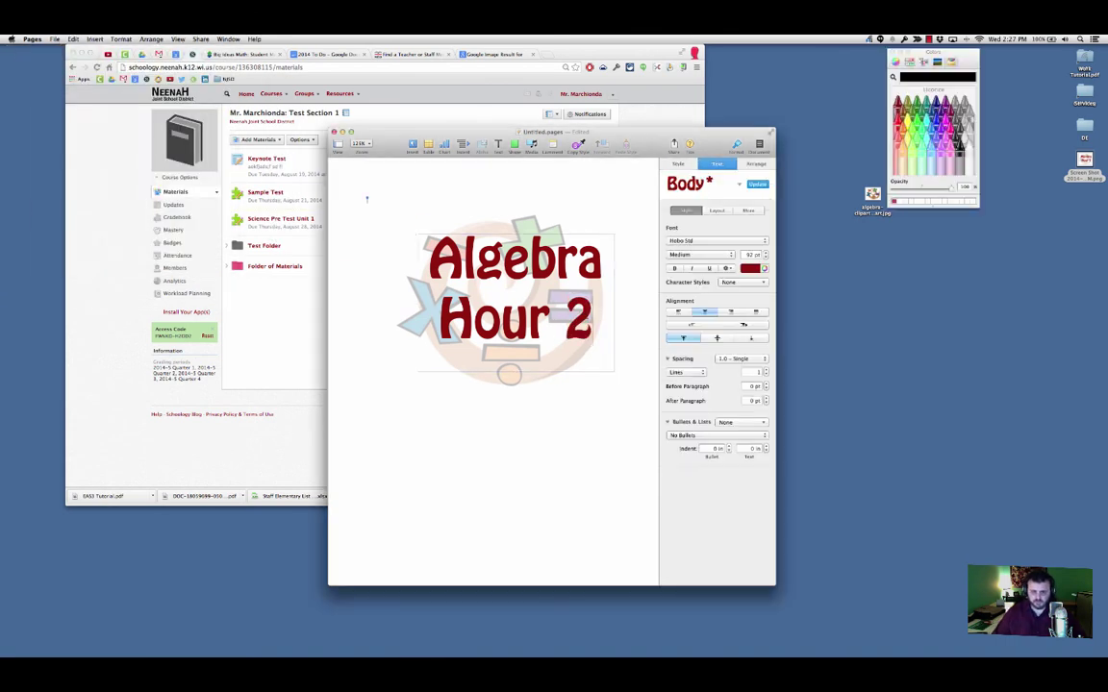
click(599, 407)
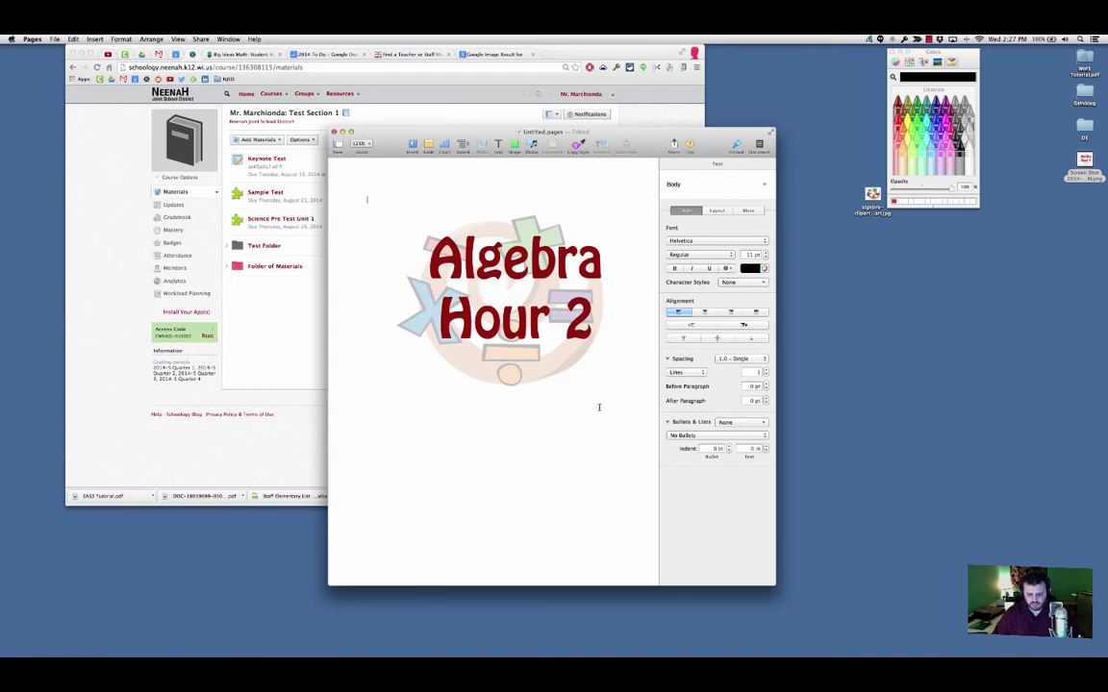
Step: Capture a screenshot of the page area enclosing the "Algebra Hour 2" artwork, then open the image to check it and close it
key(super+shift+4)
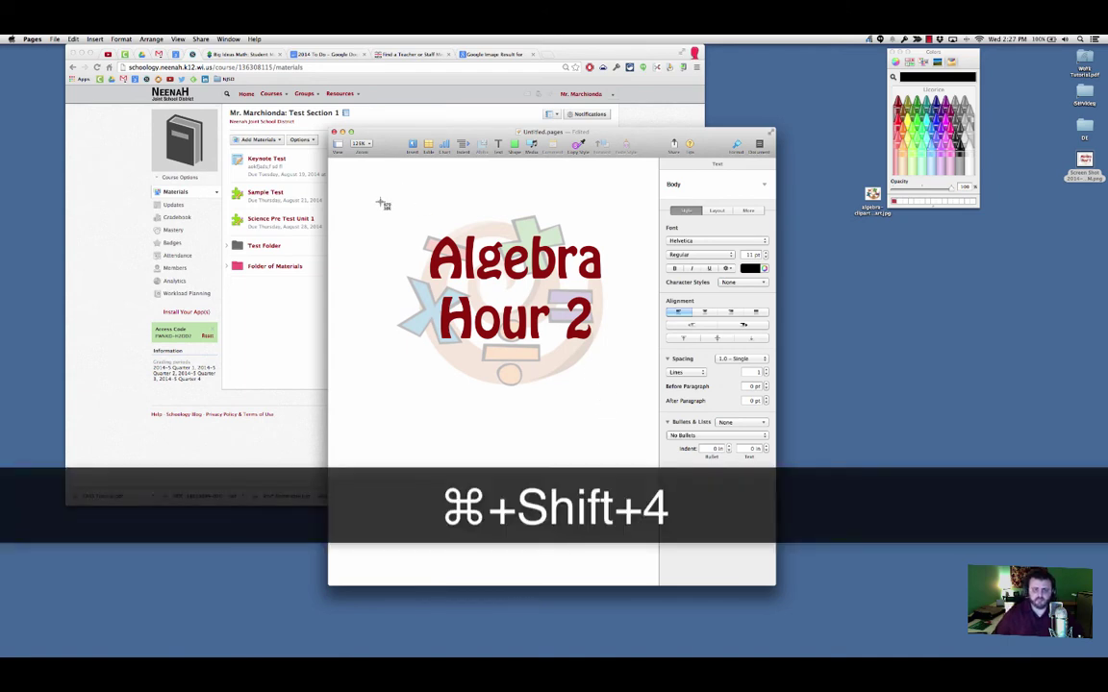
drag(380, 202, 619, 396)
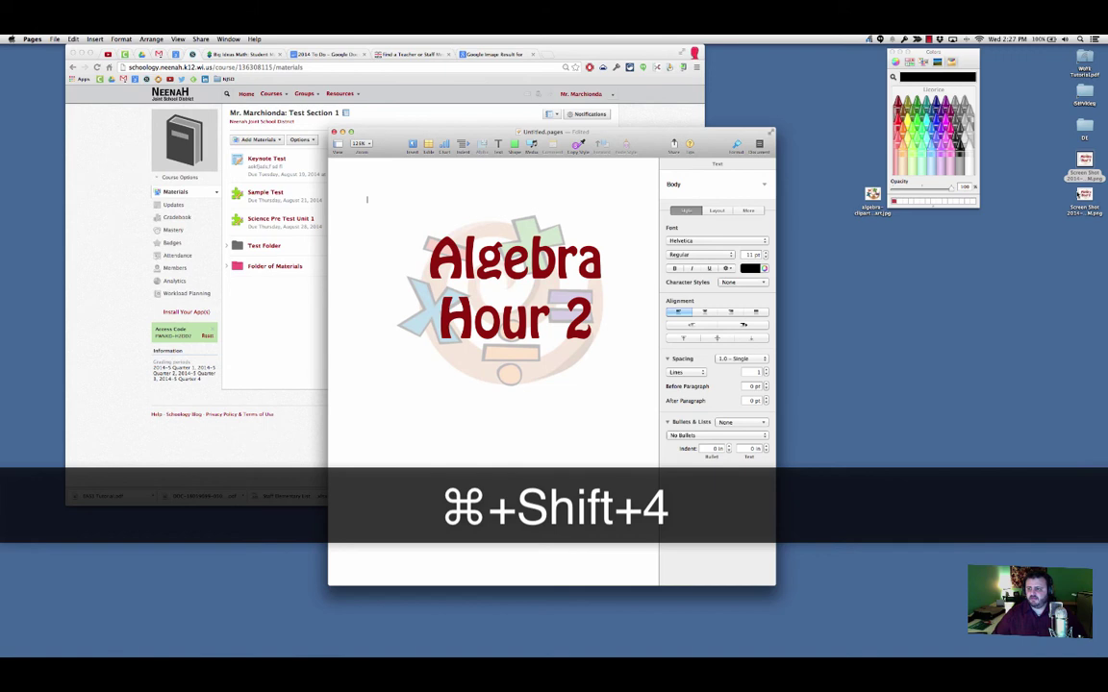
click(1082, 195)
double_click(1084, 195)
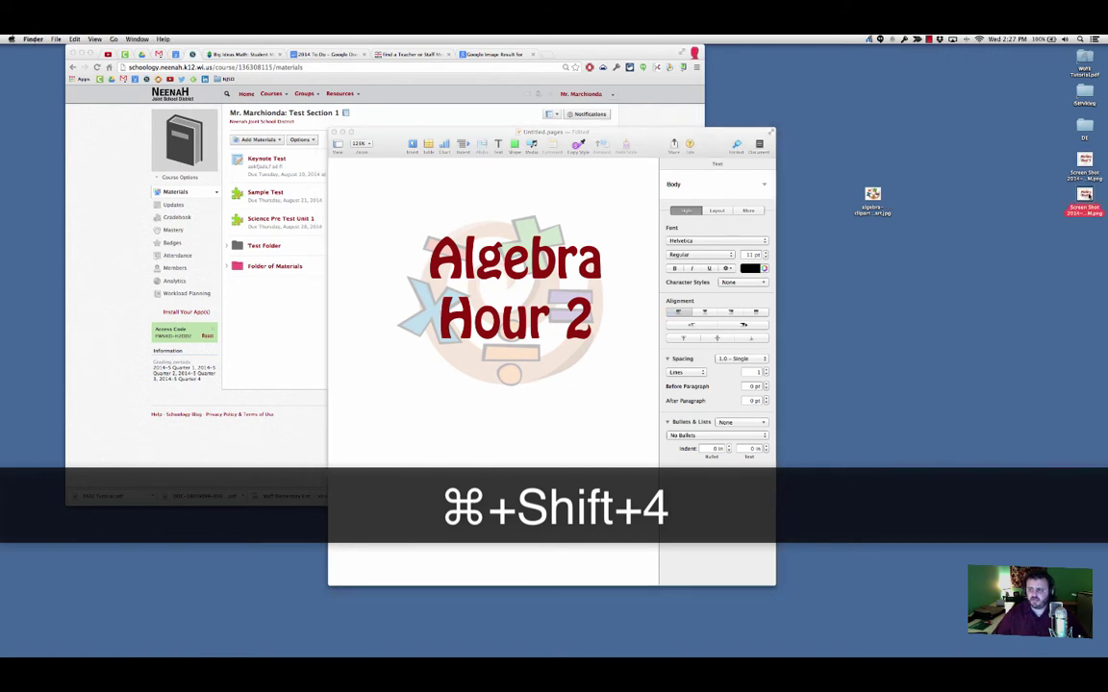
click(7, 49)
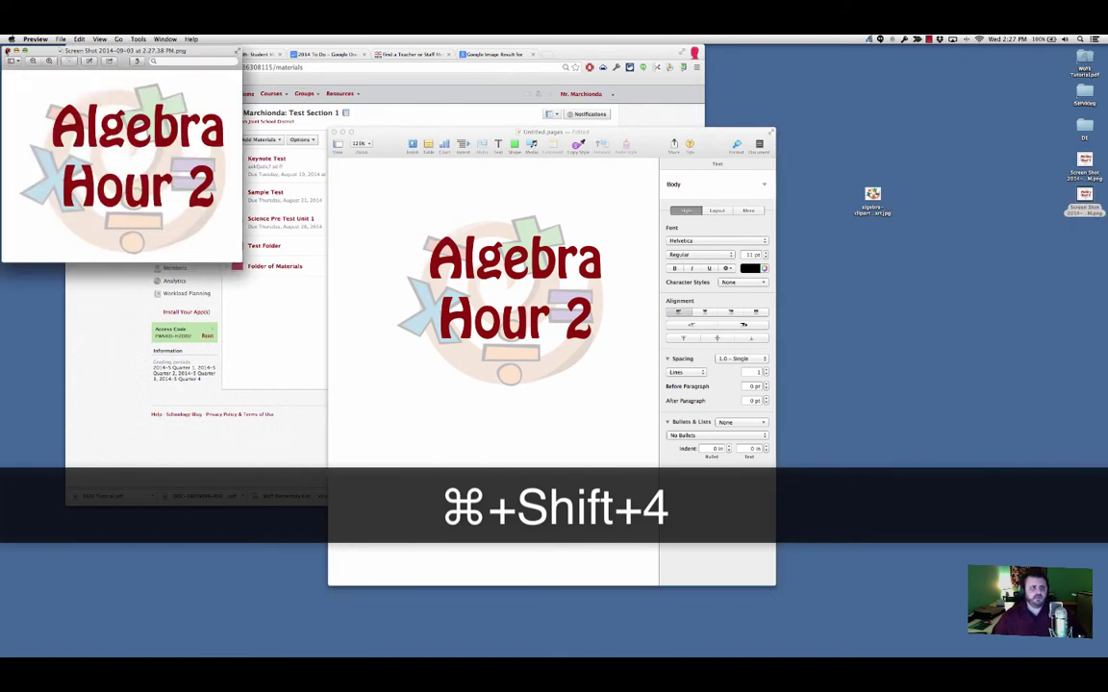
Step: Close the untitled Pages document without saving it and close the Colors palette
click(334, 132)
click(509, 255)
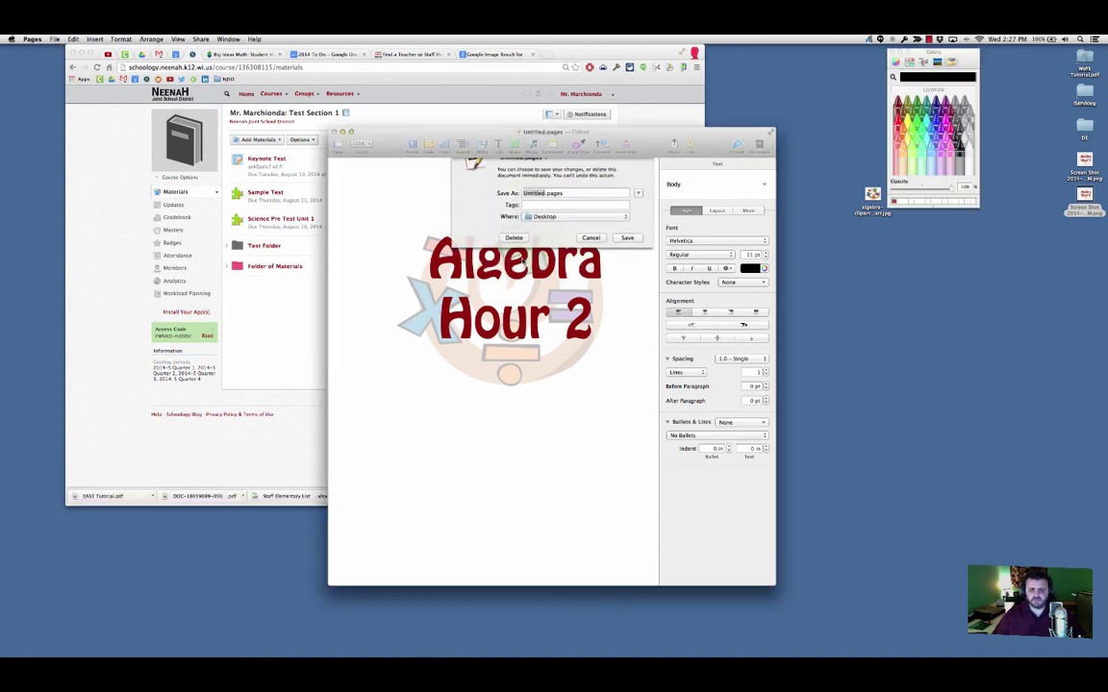
click(891, 53)
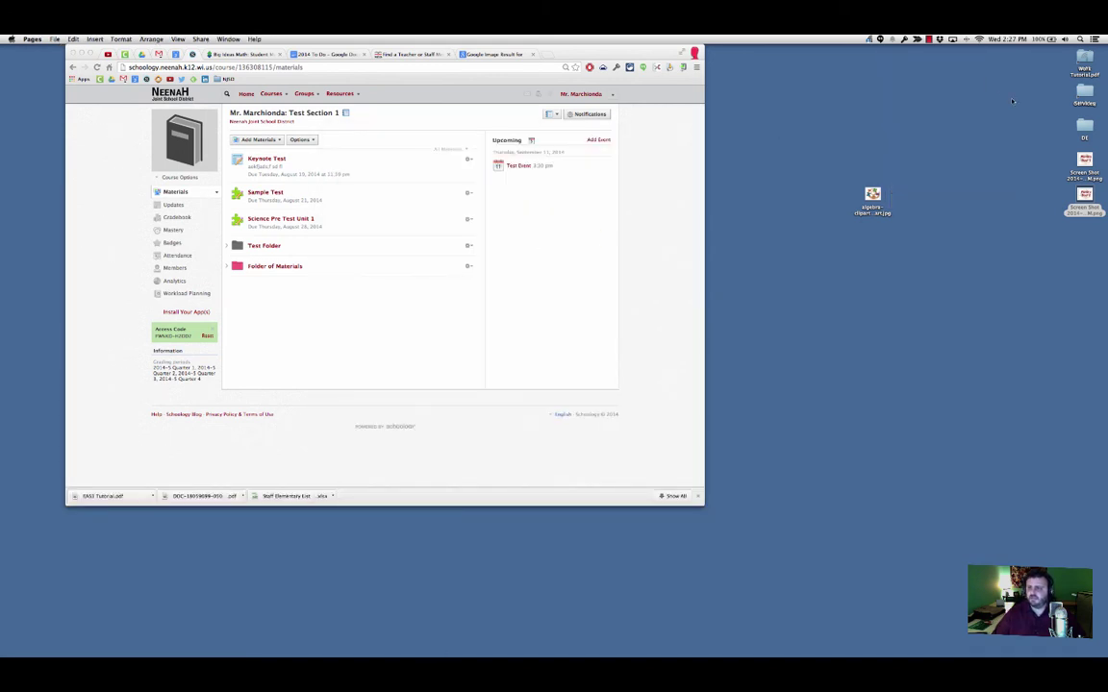
Step: Rename the "Algebra Hour 1" screenshot on the desktop to alg1.png
click(1083, 175)
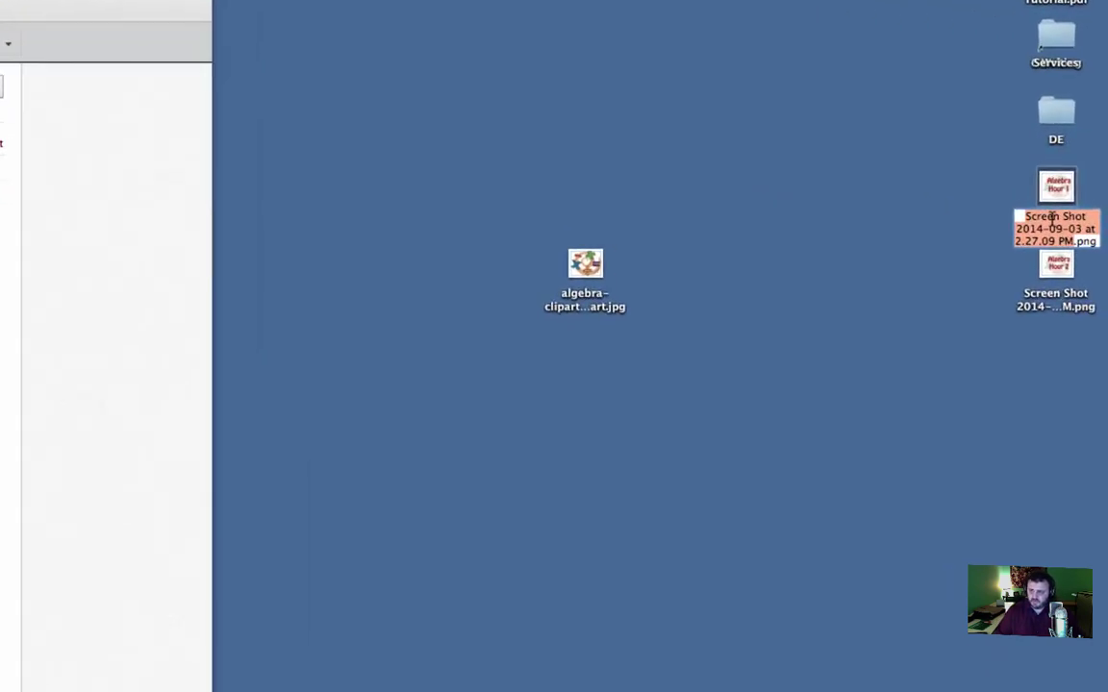
click(994, 210)
click(1050, 195)
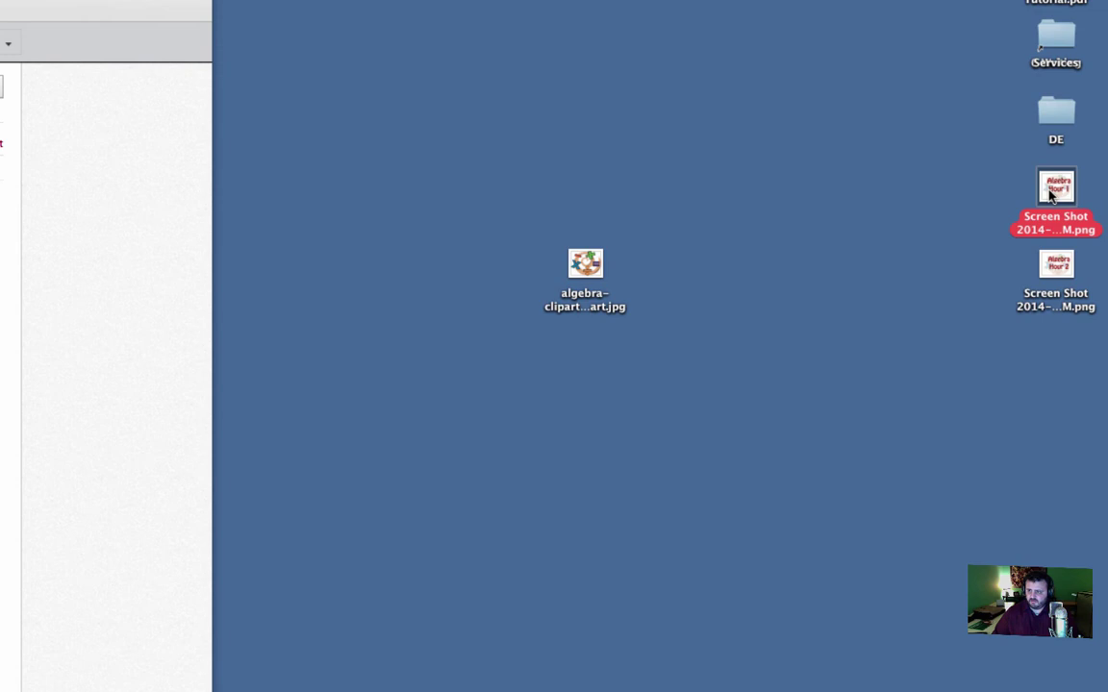
key(Return)
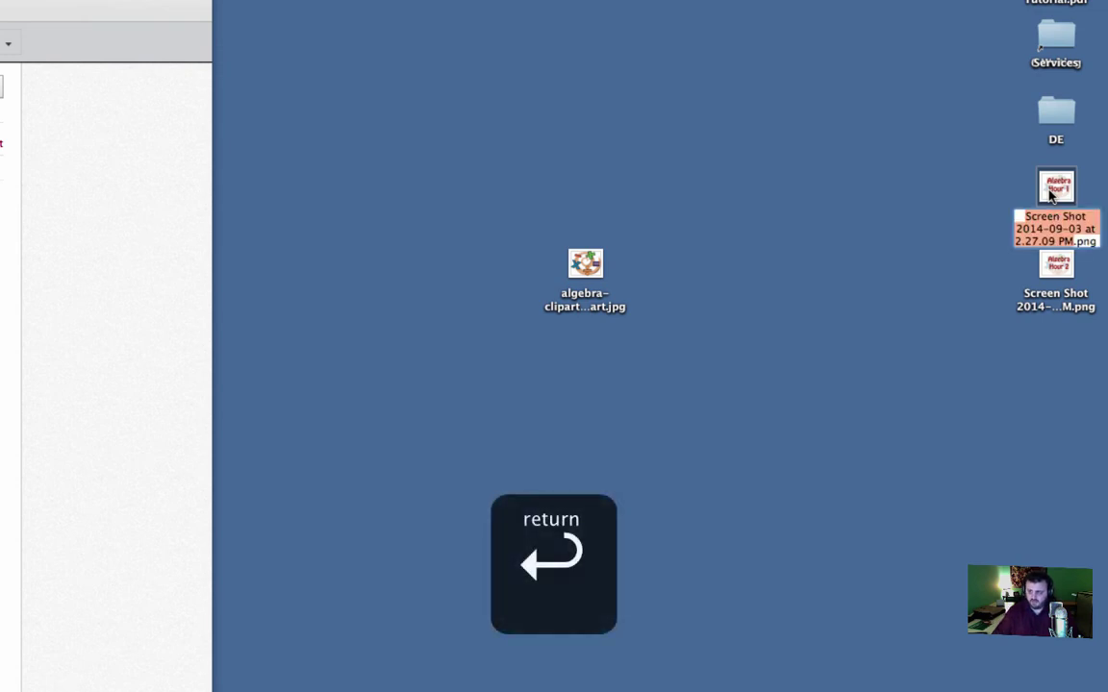
text(alg1)
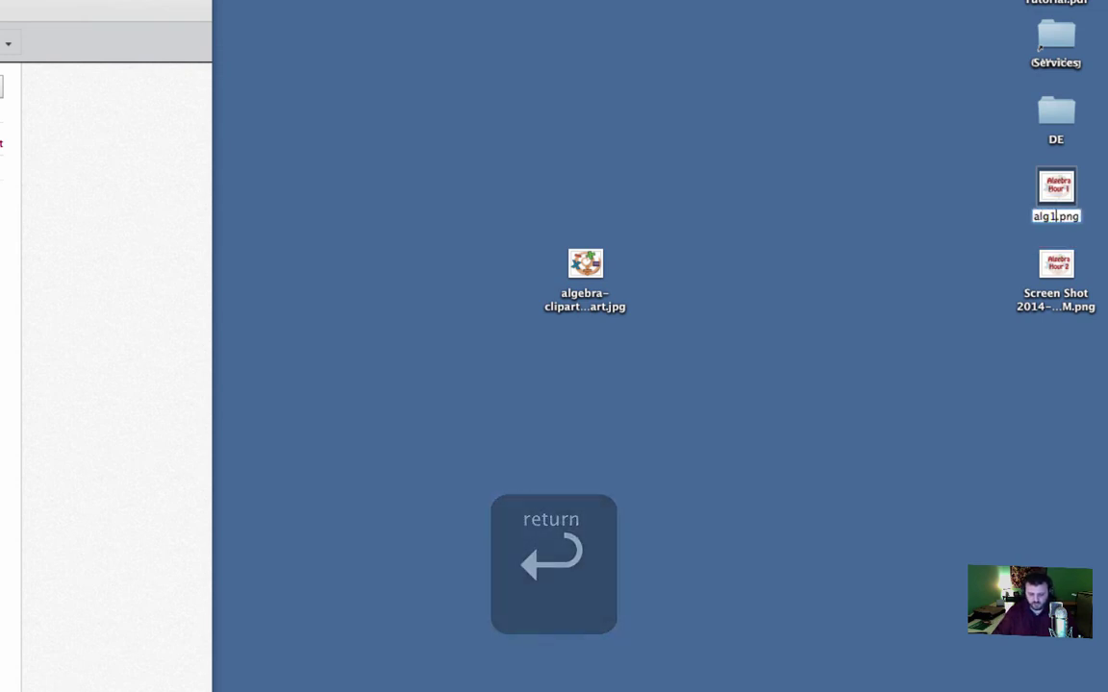
Step: Rename the "Algebra Hour 2" screenshot on the desktop to alg2.png
click(1037, 306)
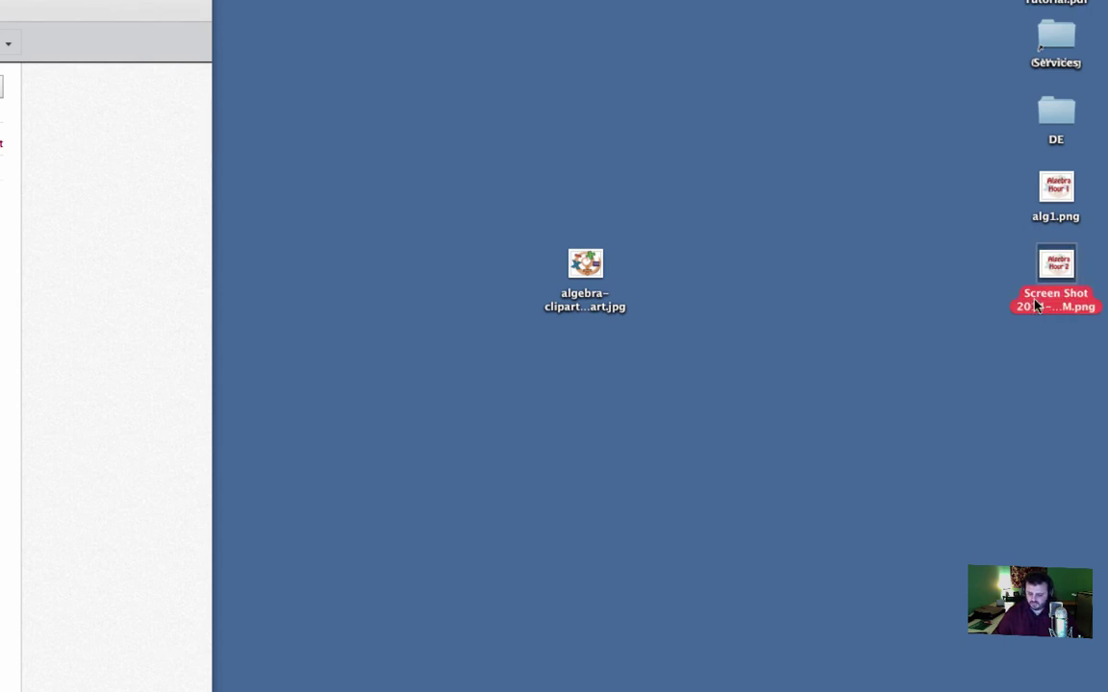
key(Return)
text(ag)
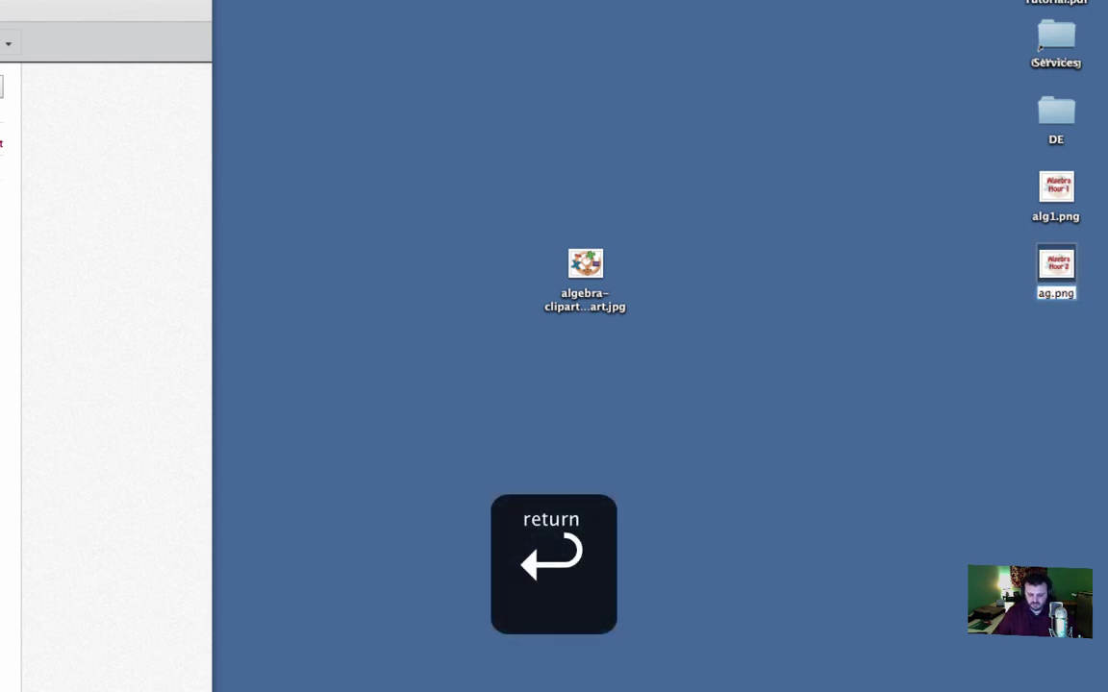
key(BackSpace)
text(lg2)
key(Return)
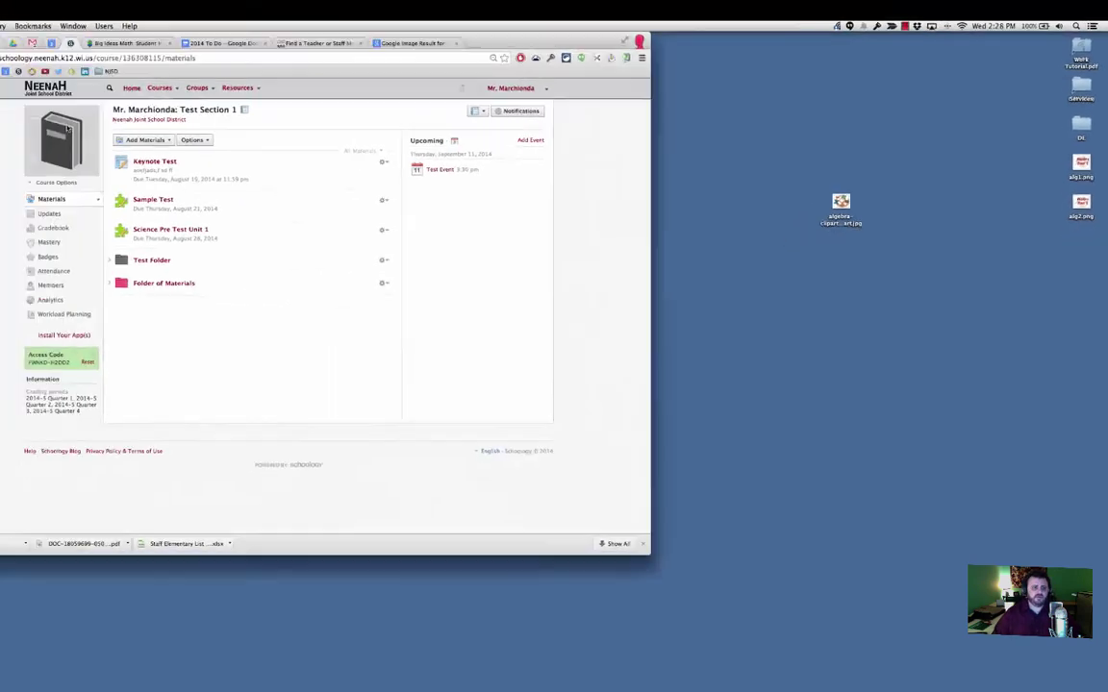
Step: Switch to Chrome and open the Test Section 1 course from the Schoology course list
mouse_move(57, 130)
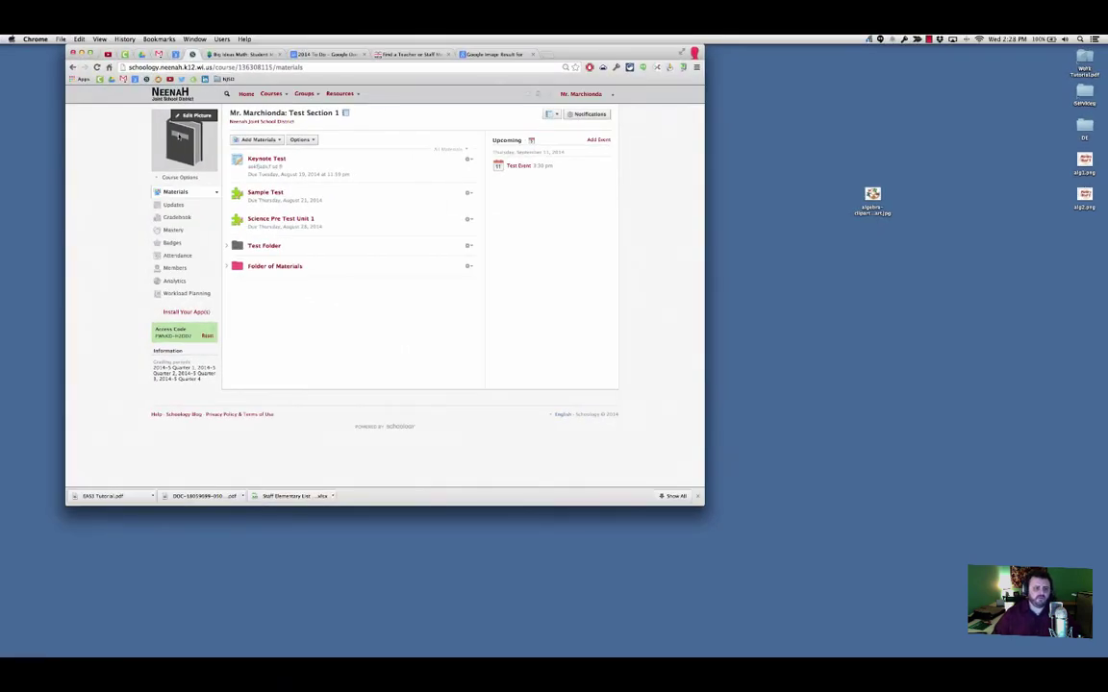
click(271, 94)
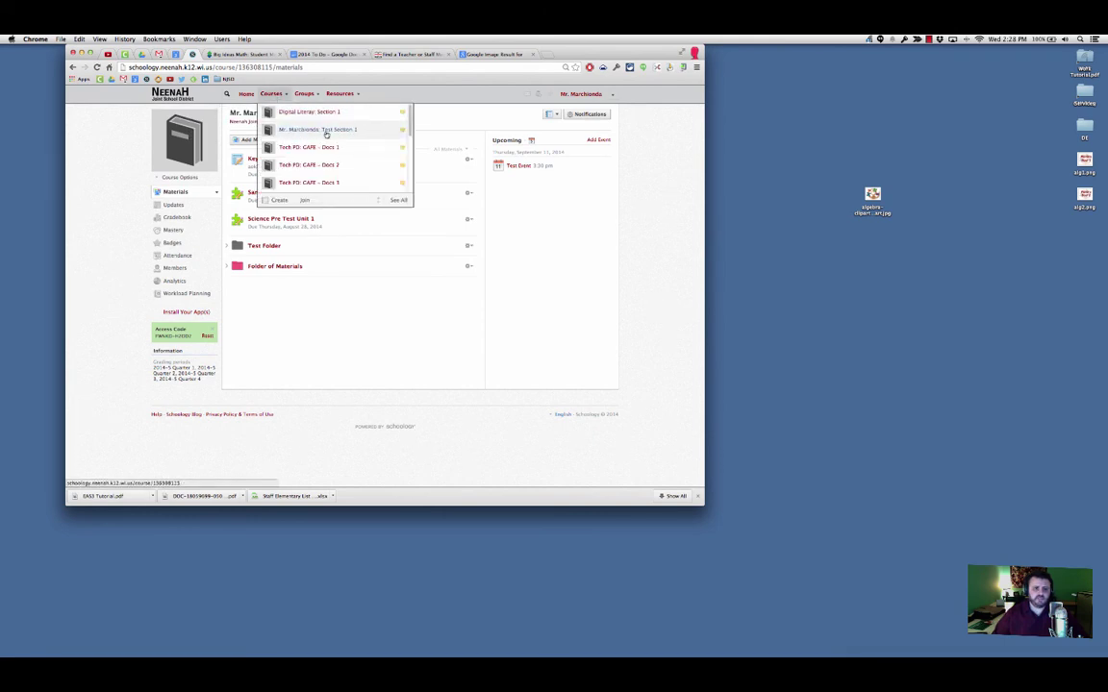
click(309, 131)
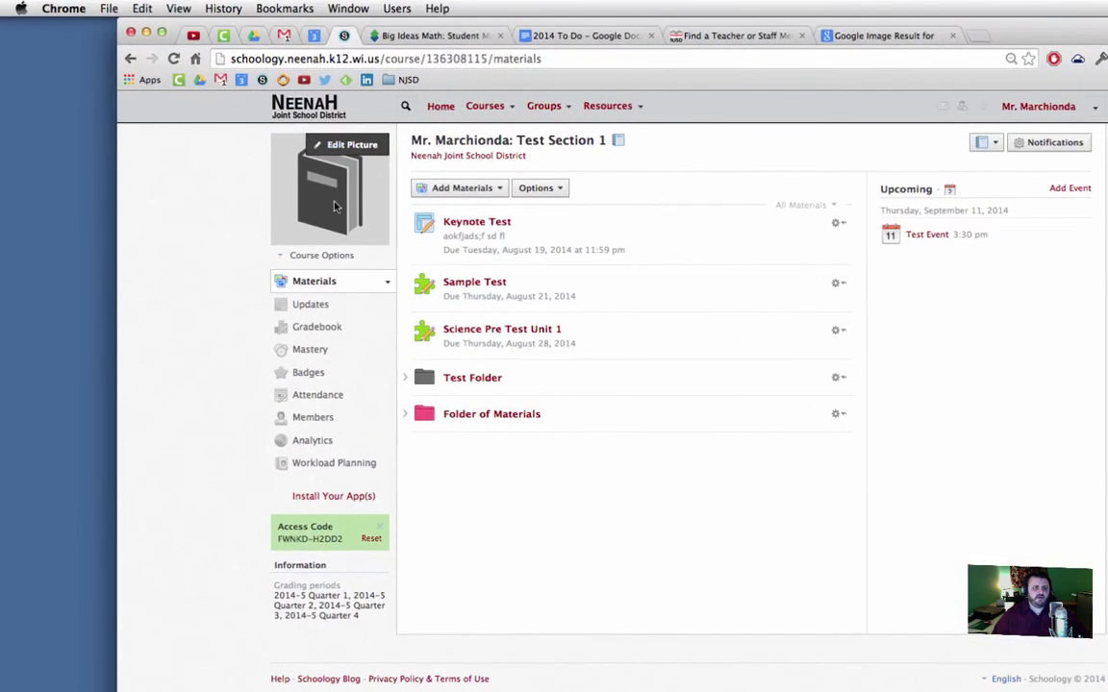
Step: Upload alg1.png from the Desktop as the course's profile picture and close the picture dialog
click(348, 146)
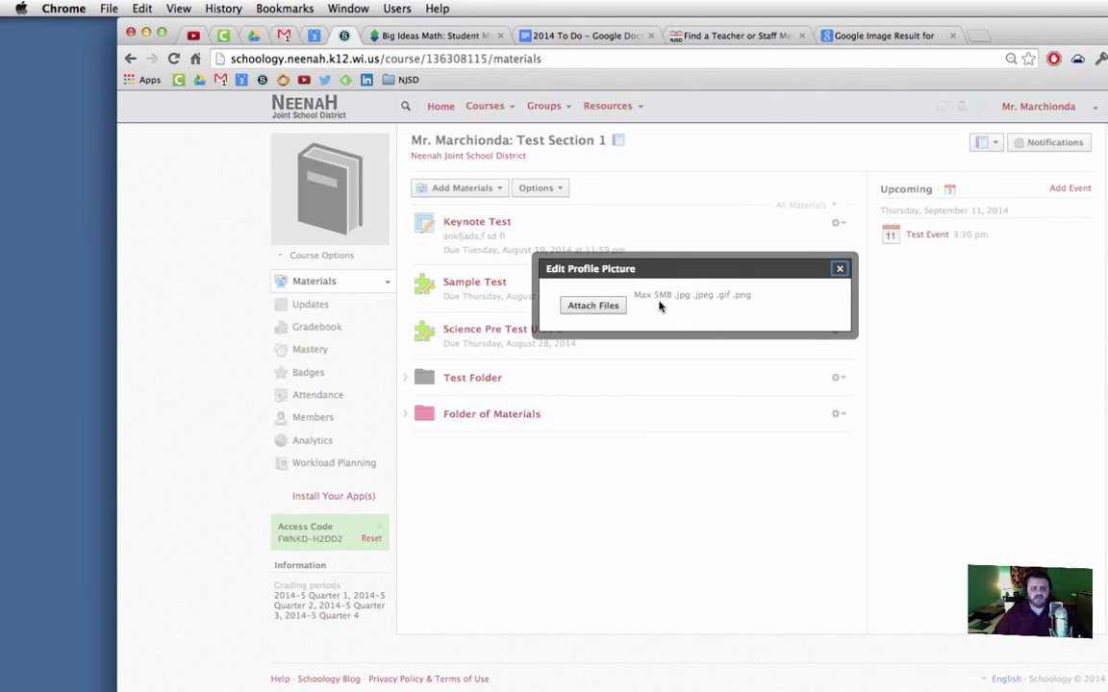
click(593, 306)
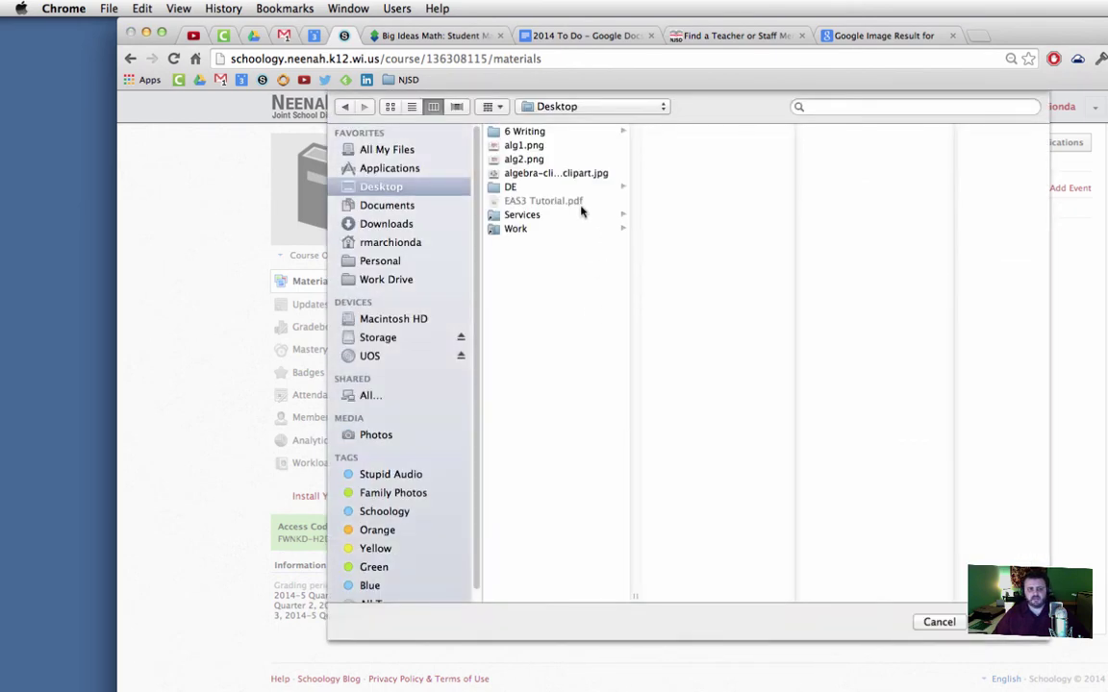
click(523, 145)
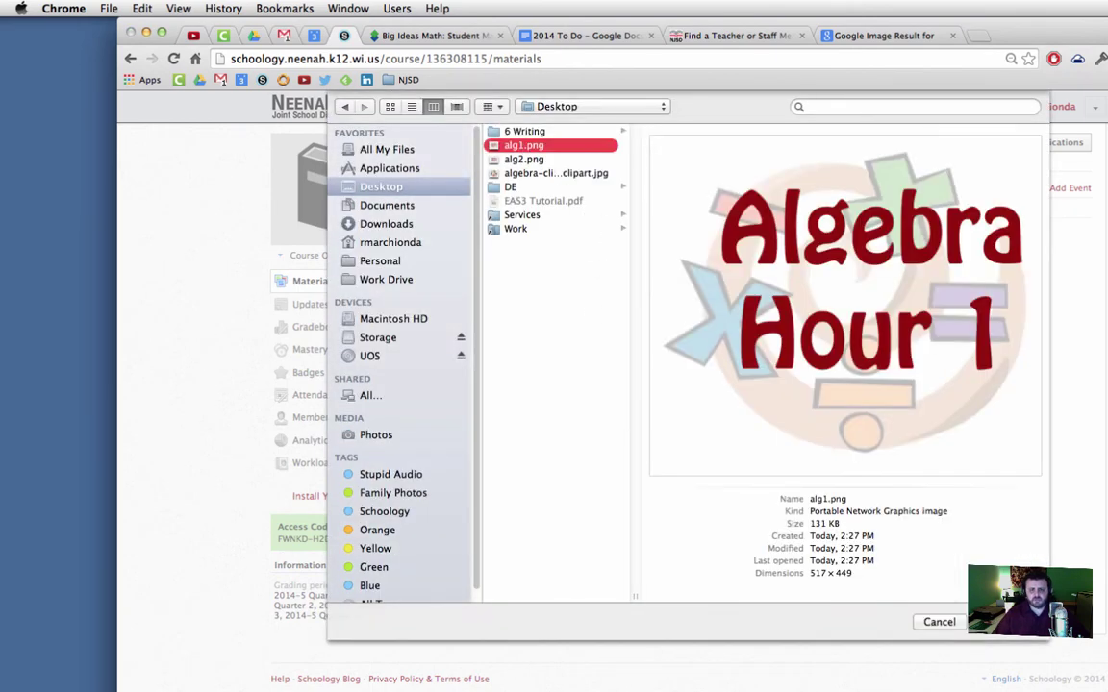
click(1011, 622)
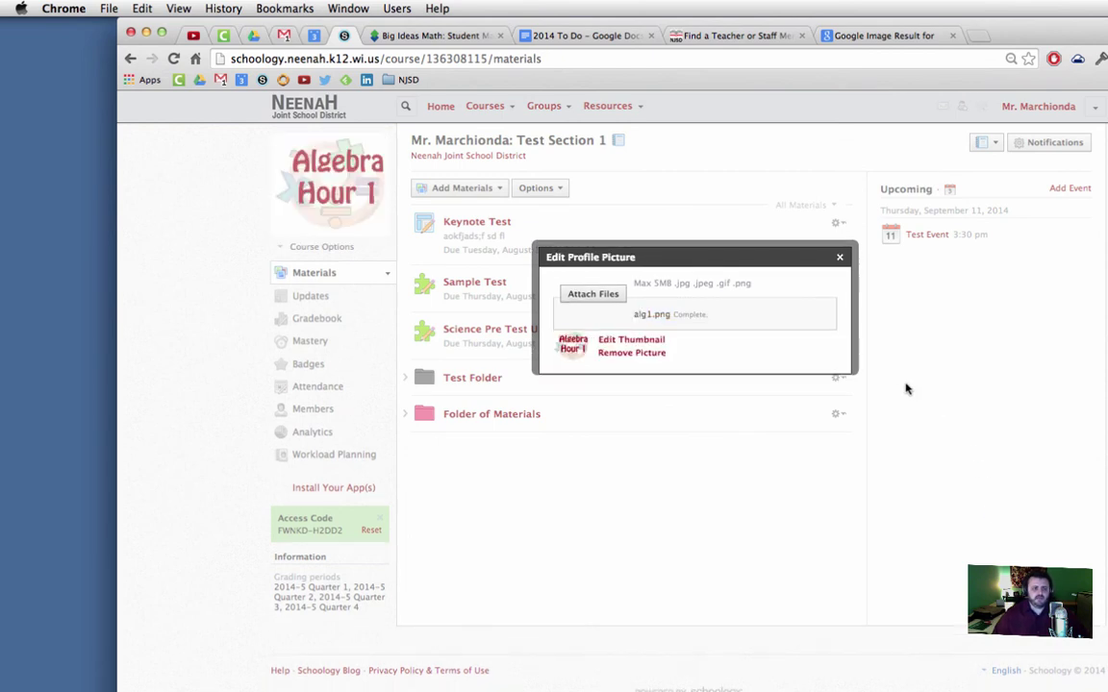
click(840, 257)
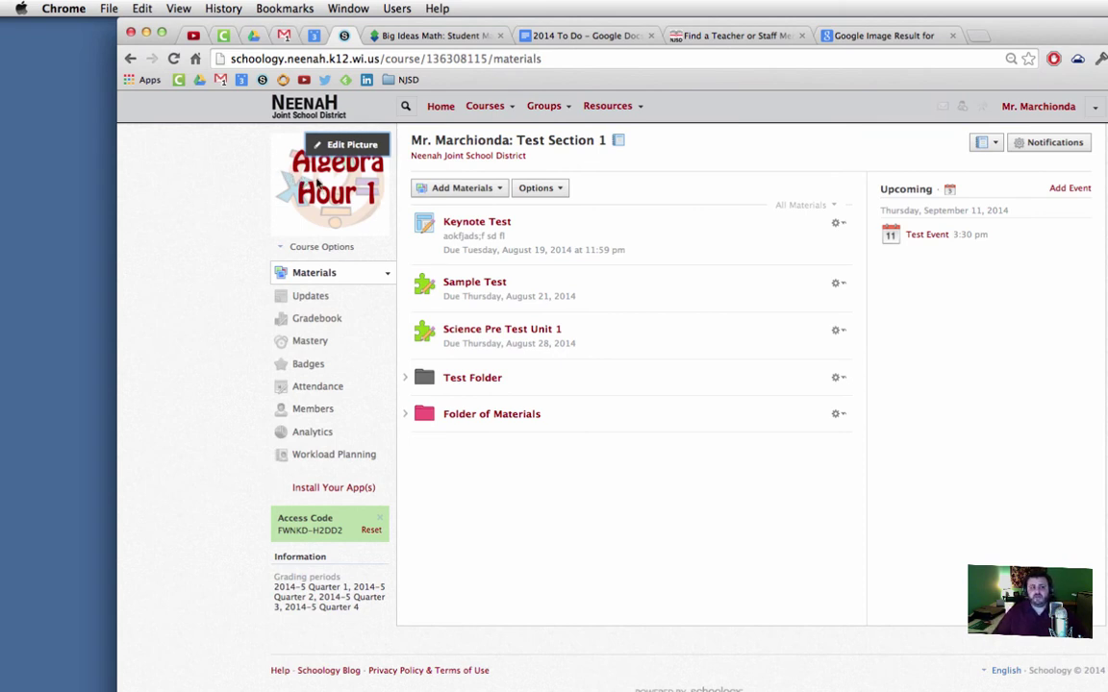
Step: Check the course's thumbnail in the Schoology course list, close the list, and look at the course picture
click(511, 107)
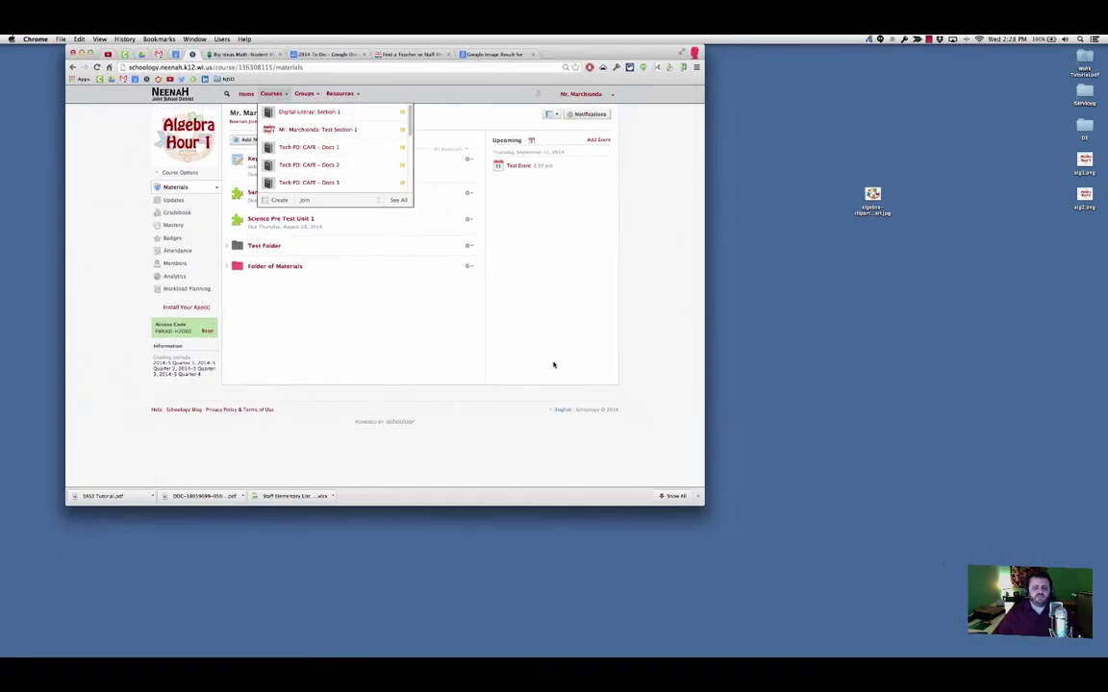
click(554, 365)
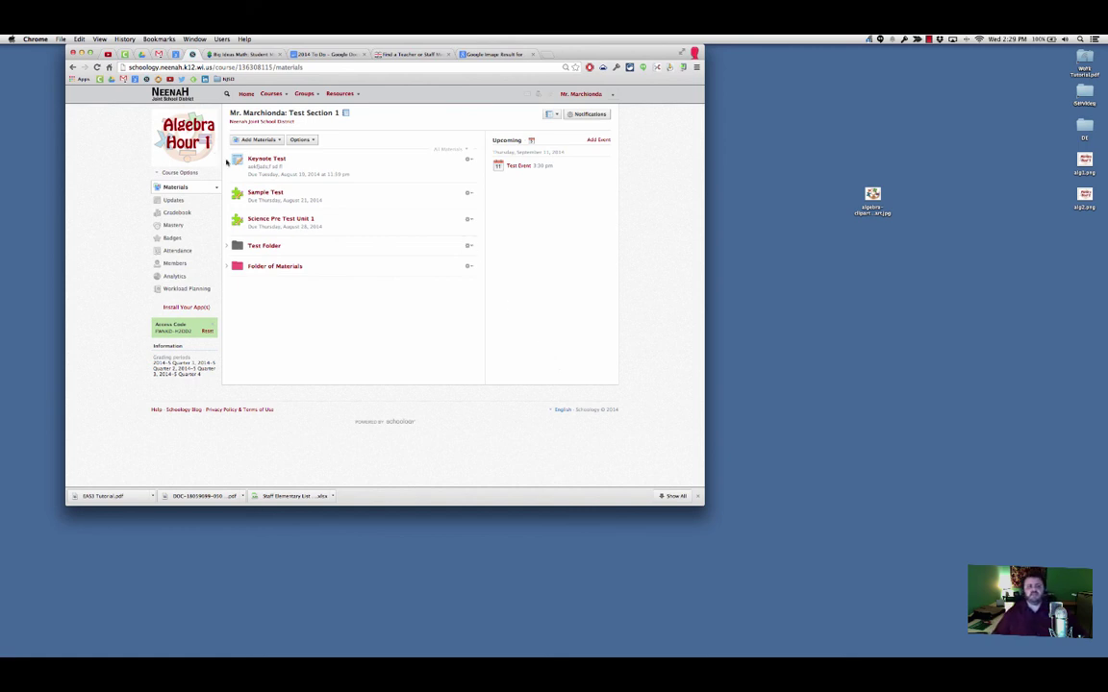
mouse_move(214, 156)
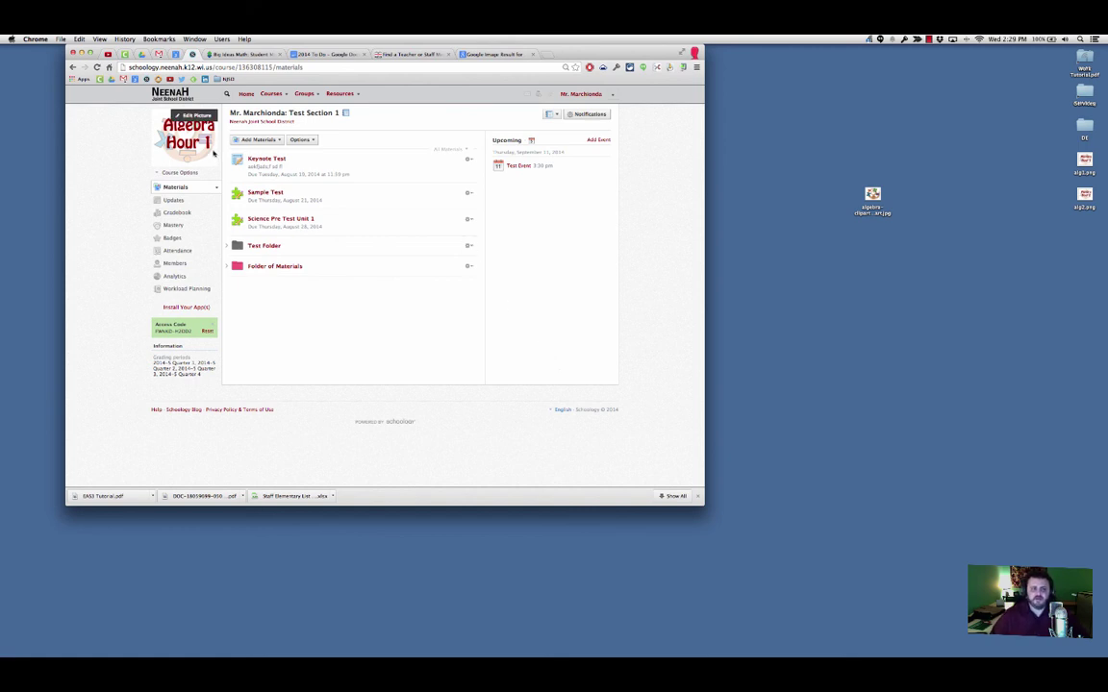